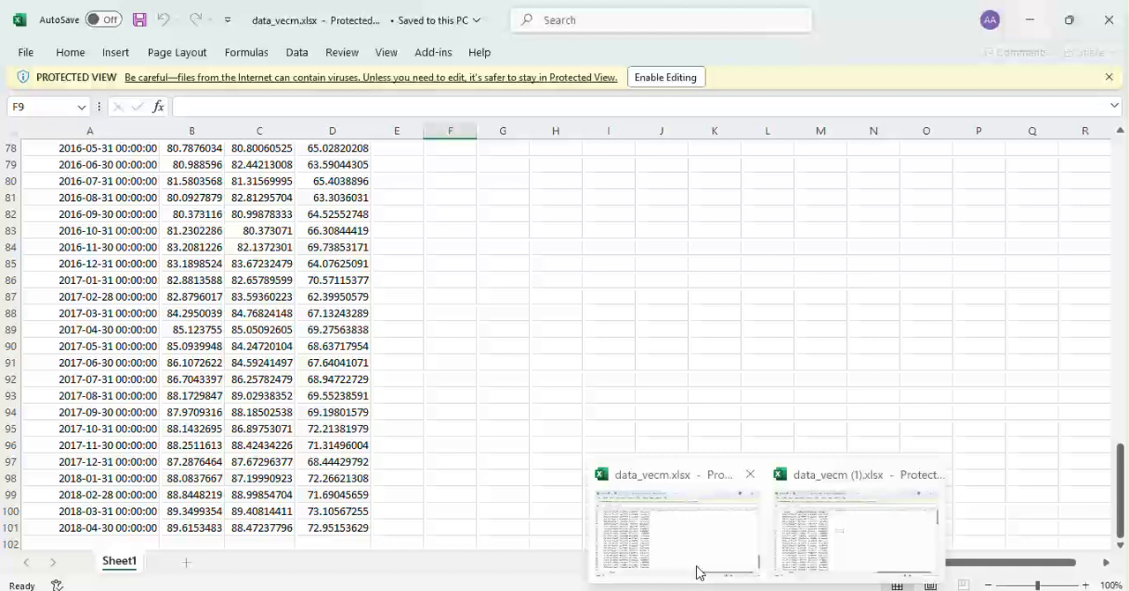
Switch to the data_vecm.xlsx workbook in Excel and look through its date, Pendapatan, Pengeluaran and Tabungan columns.
click(697, 569)
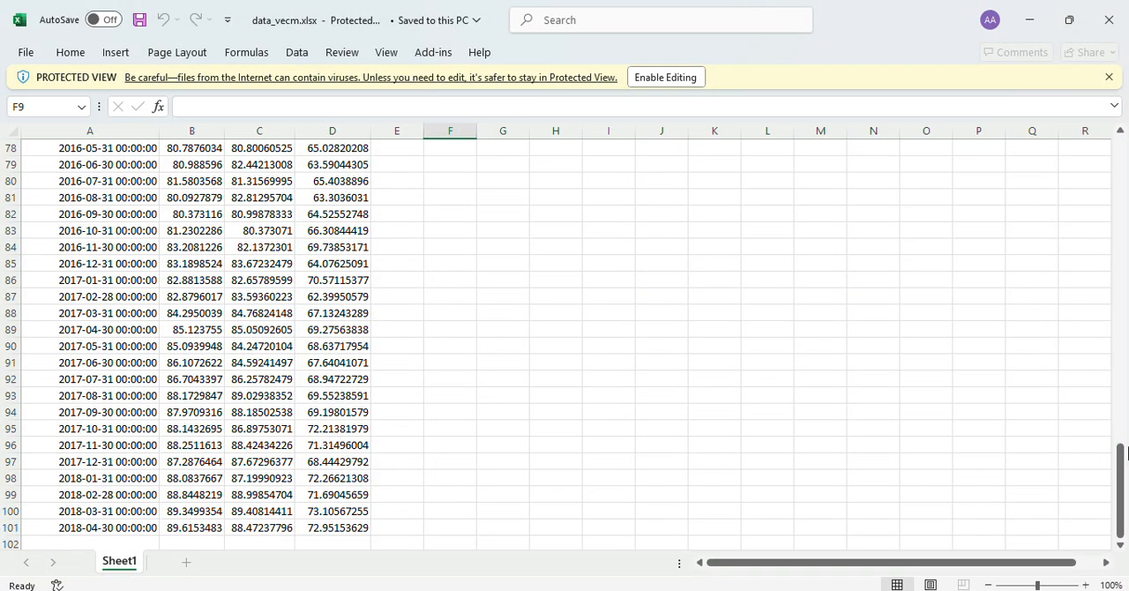
drag(1120, 459, 1108, 78)
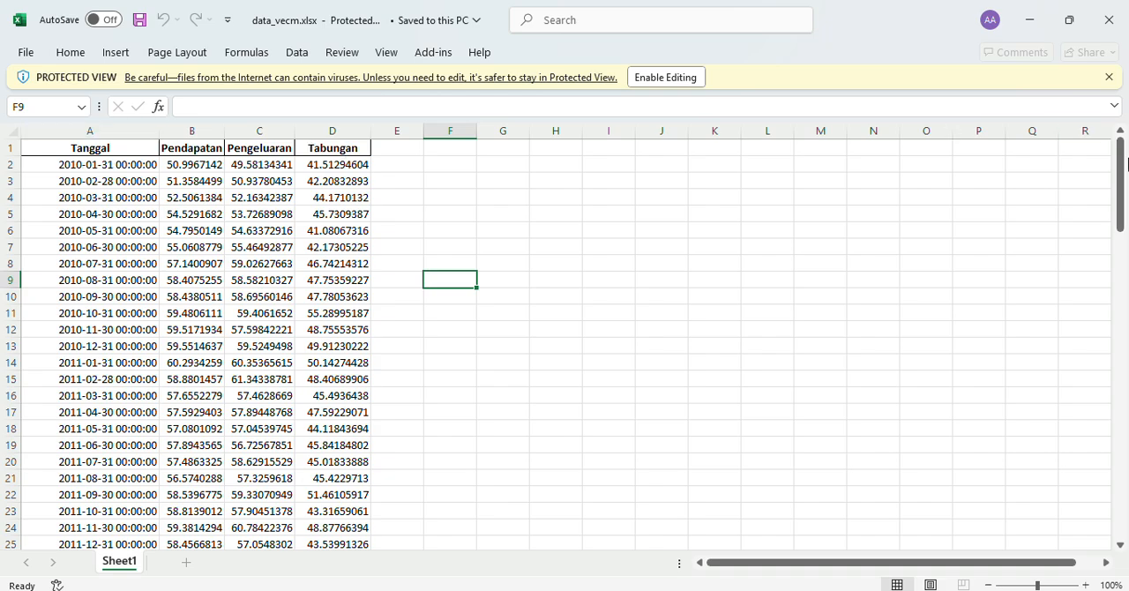
mouse_move(1121, 167)
mouse_down()
mouse_move(1117, 462)
mouse_move(1119, 167)
mouse_up()
Switch to RStudio and choose data_vecm.xlsx from the Downloads folder as the Excel dataset to import.
key(alt+Tab)
click(489, 187)
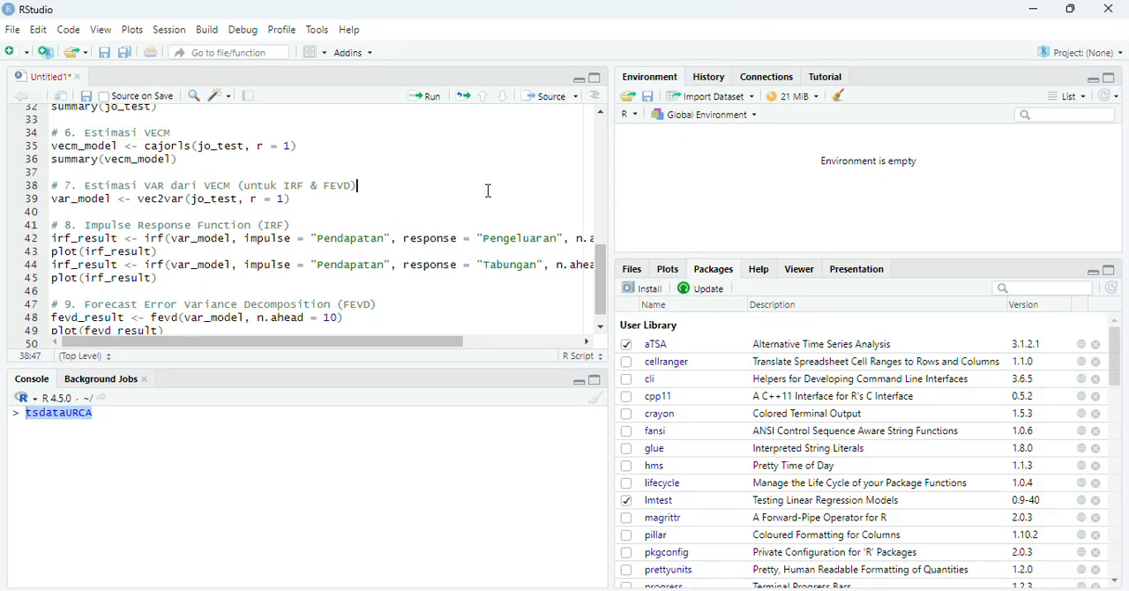
drag(601, 267, 565, 94)
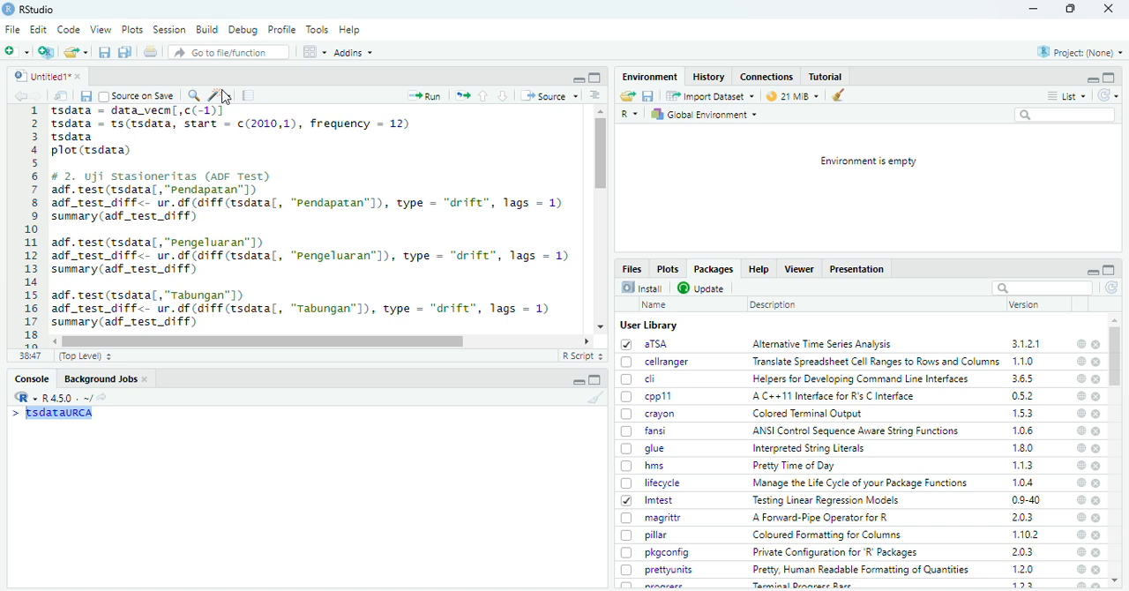
click(16, 30)
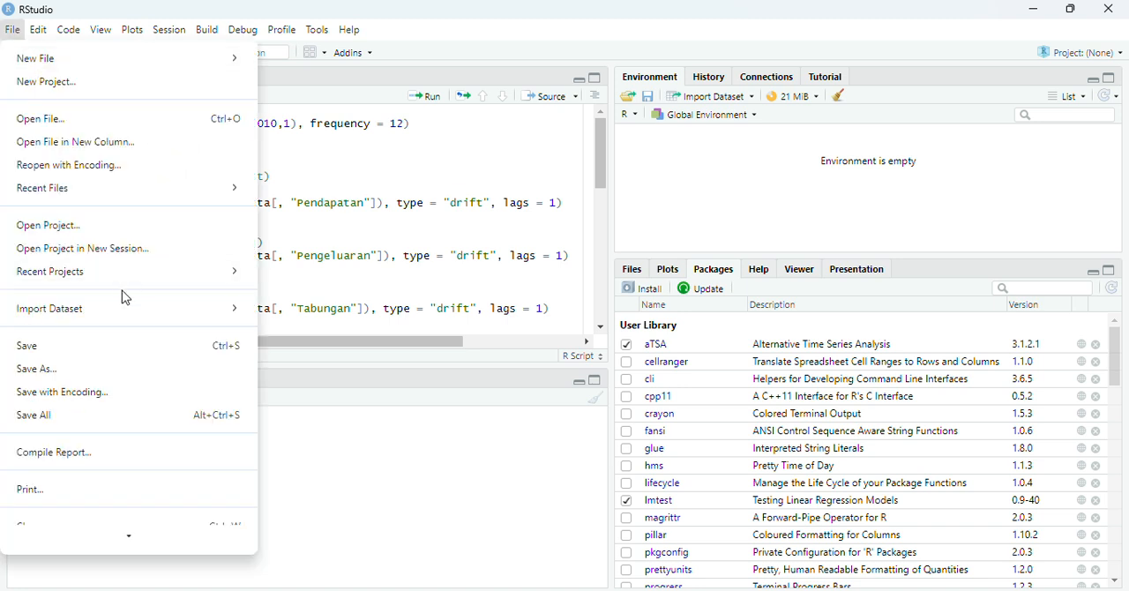
mouse_move(155, 314)
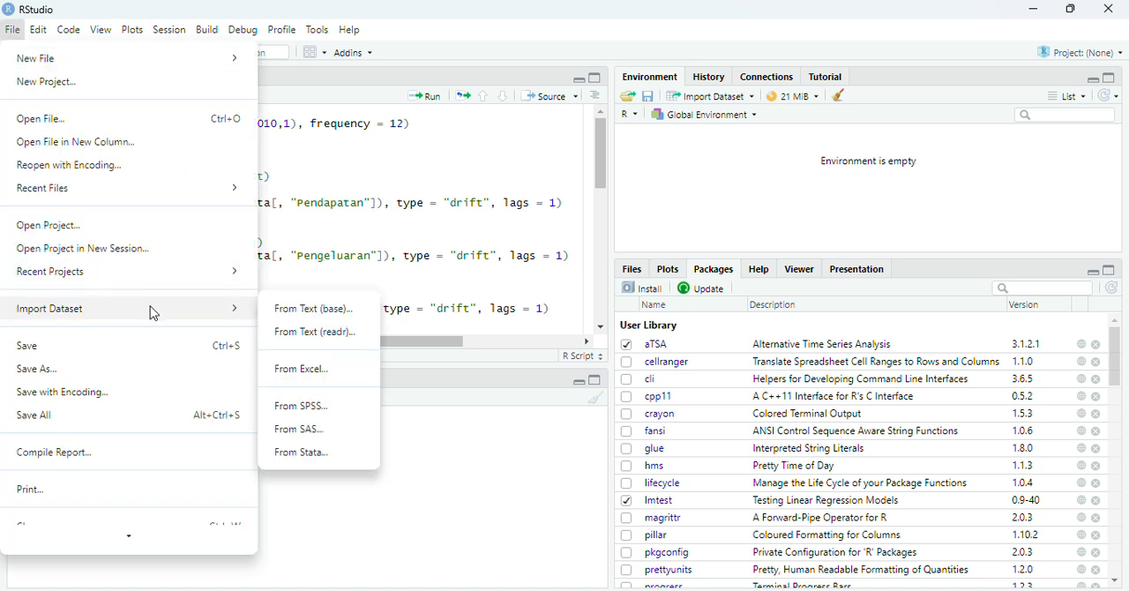
click(309, 368)
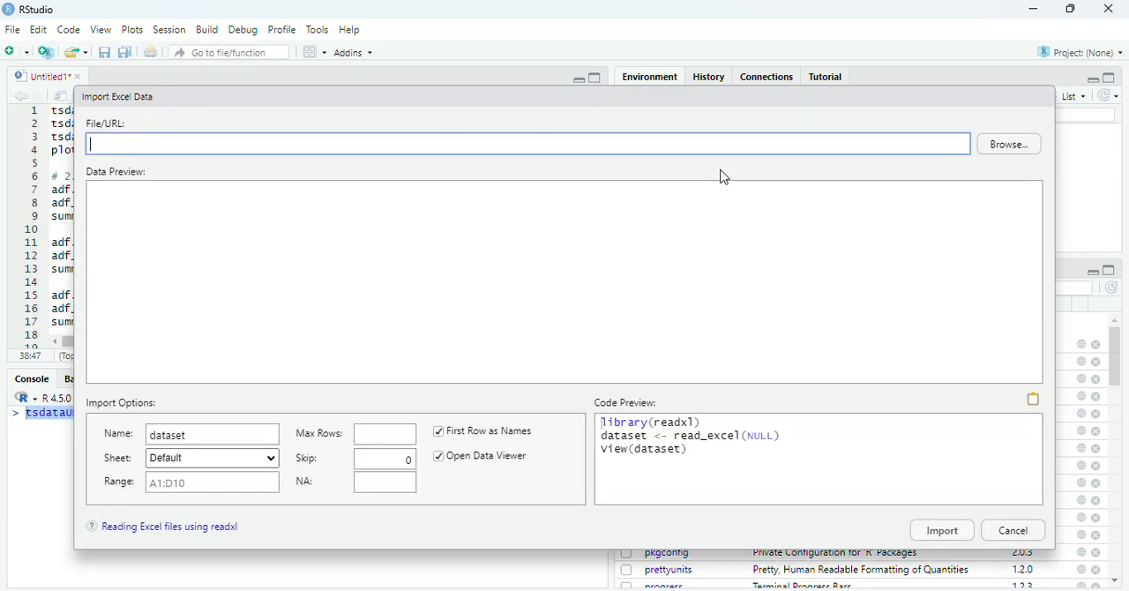
click(1000, 156)
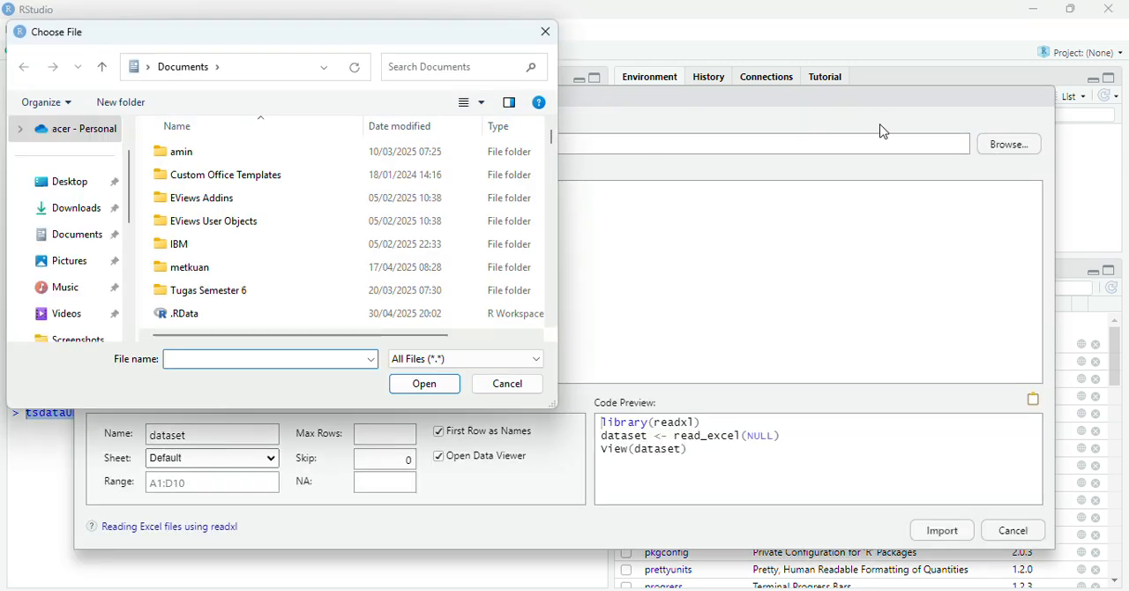
click(85, 208)
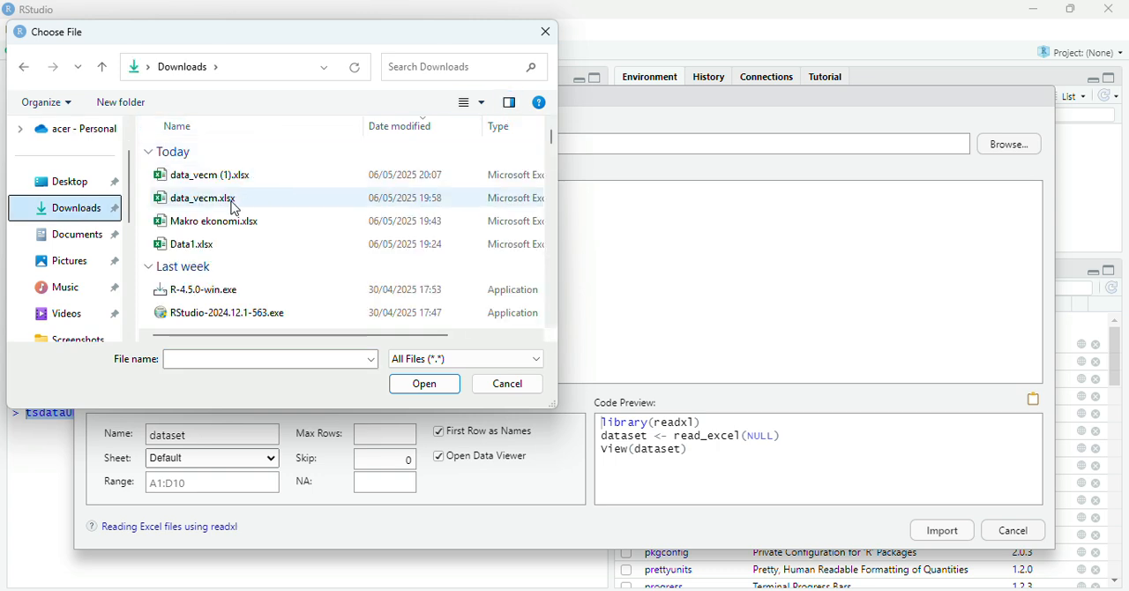
double_click(195, 198)
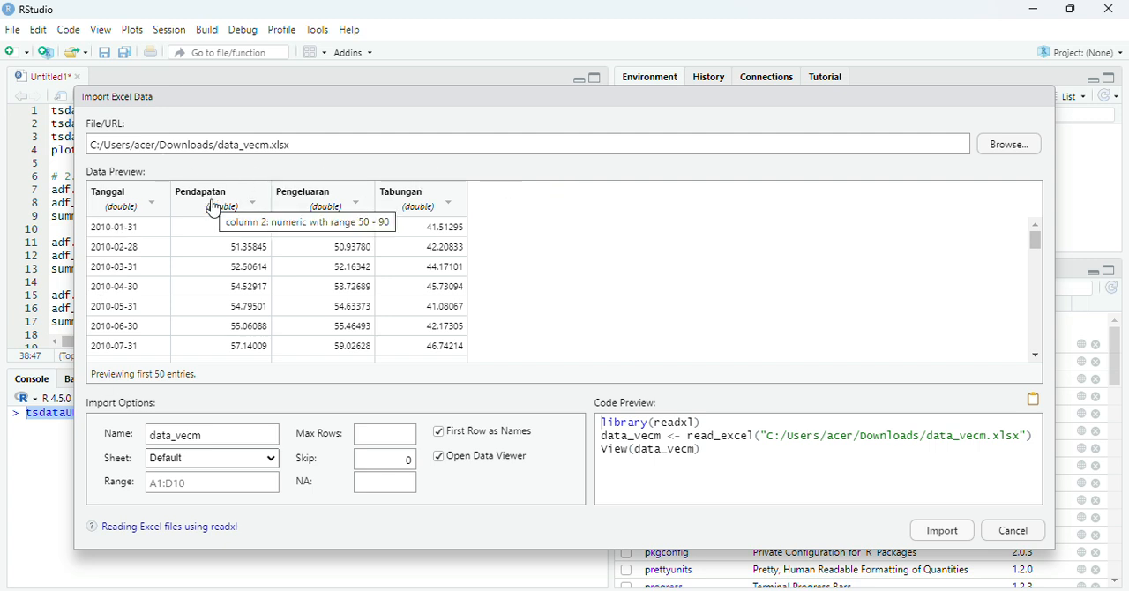
Set the Pendapatan, Pengeluaran and Tabungan columns to Numeric and import the dataset as data_vecm.
click(214, 208)
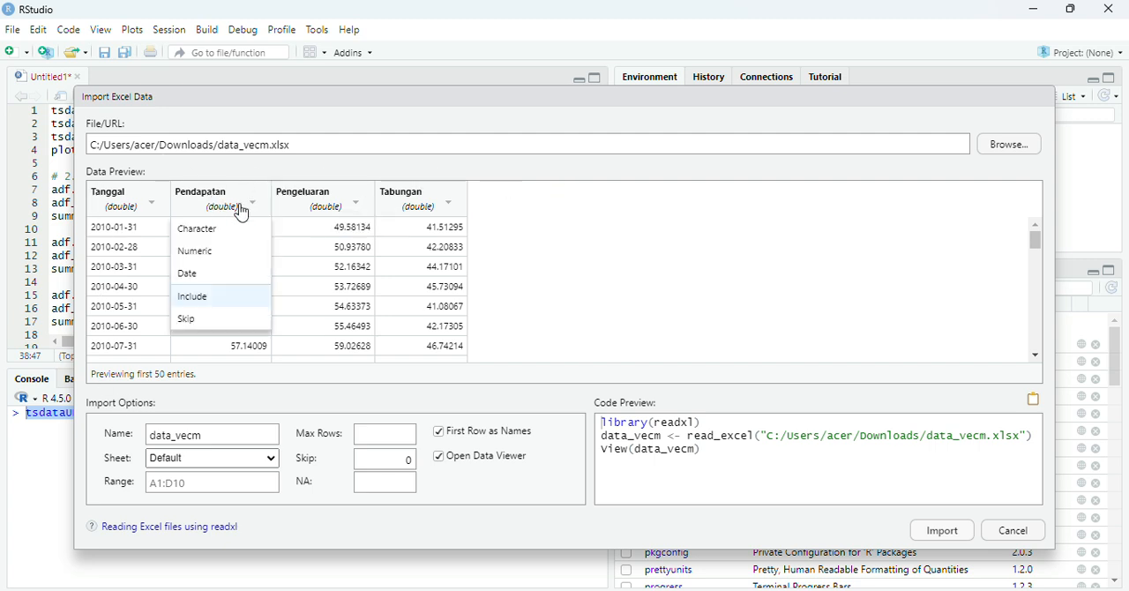
click(210, 255)
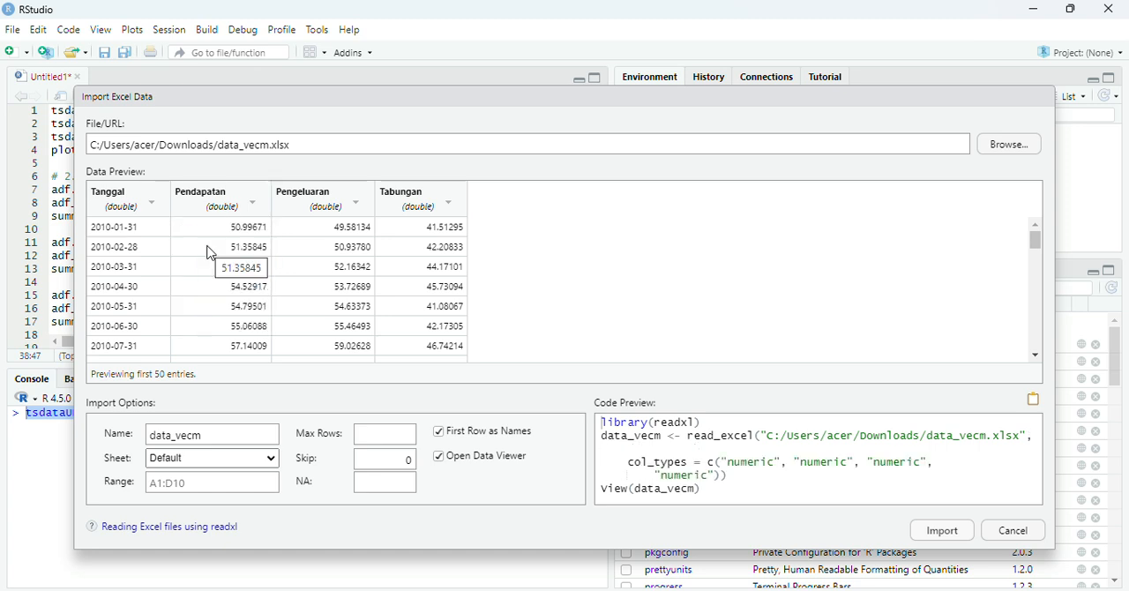
click(334, 208)
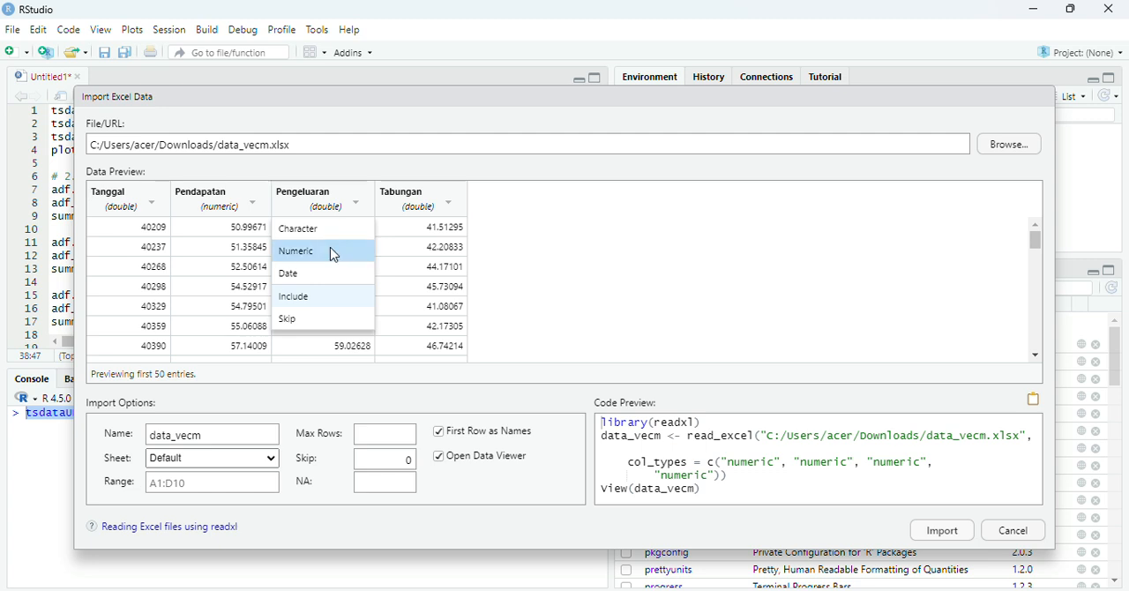
click(334, 255)
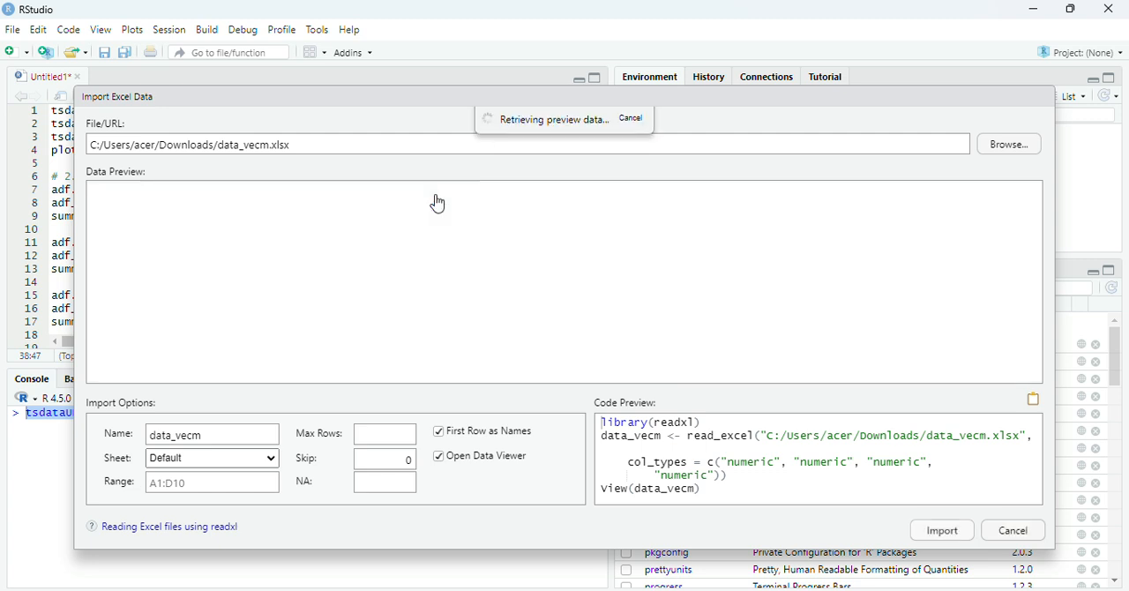
click(438, 204)
click(424, 253)
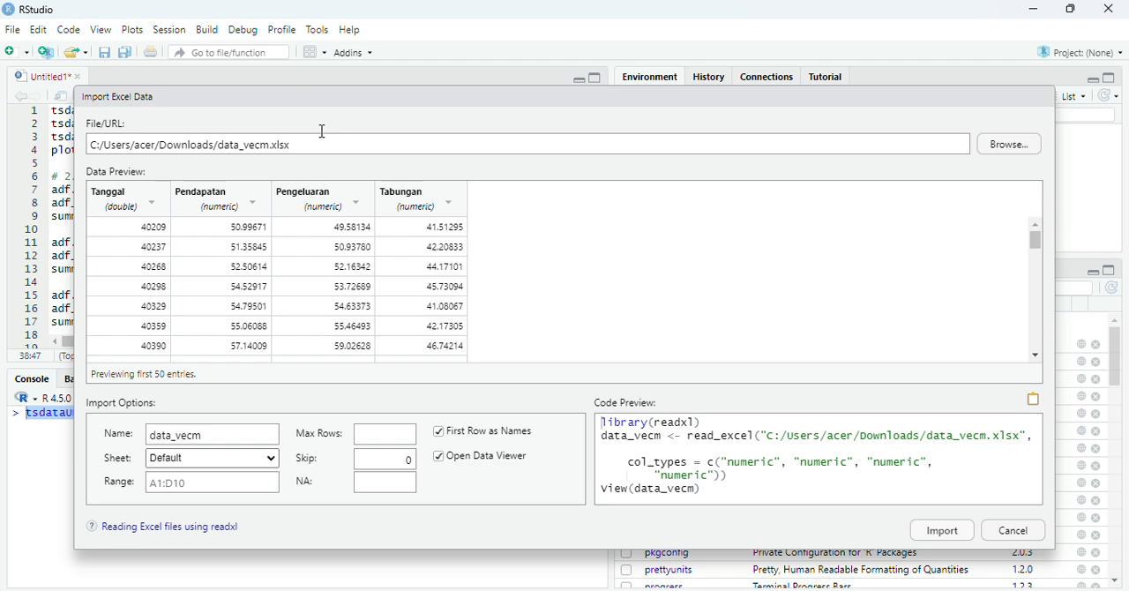
click(956, 534)
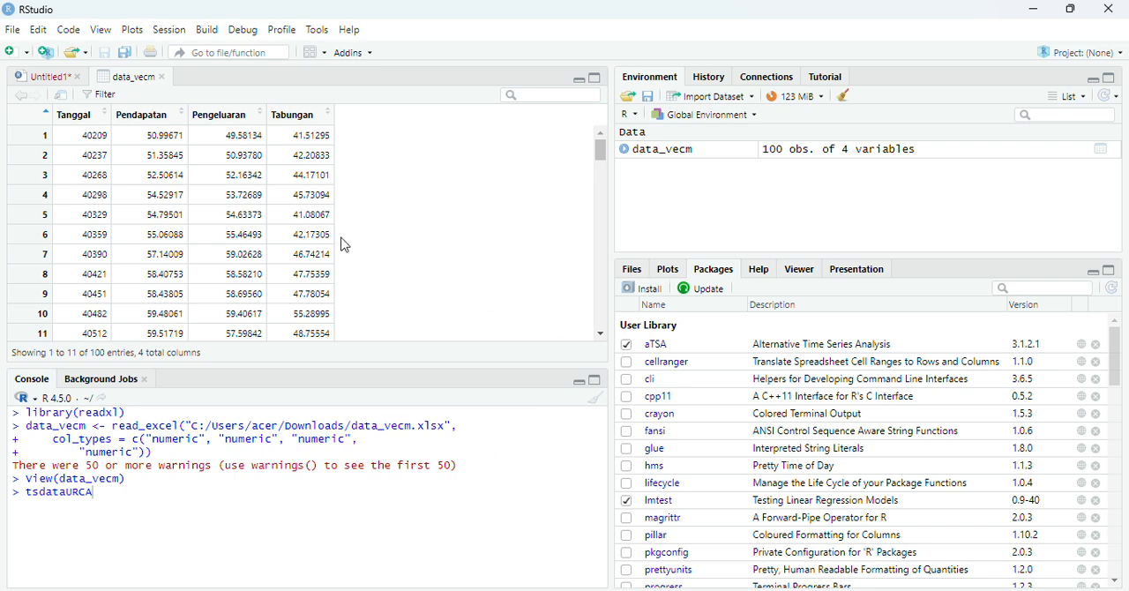
Run the script's first line to create tsdata from data_vecm without its first column.
click(56, 81)
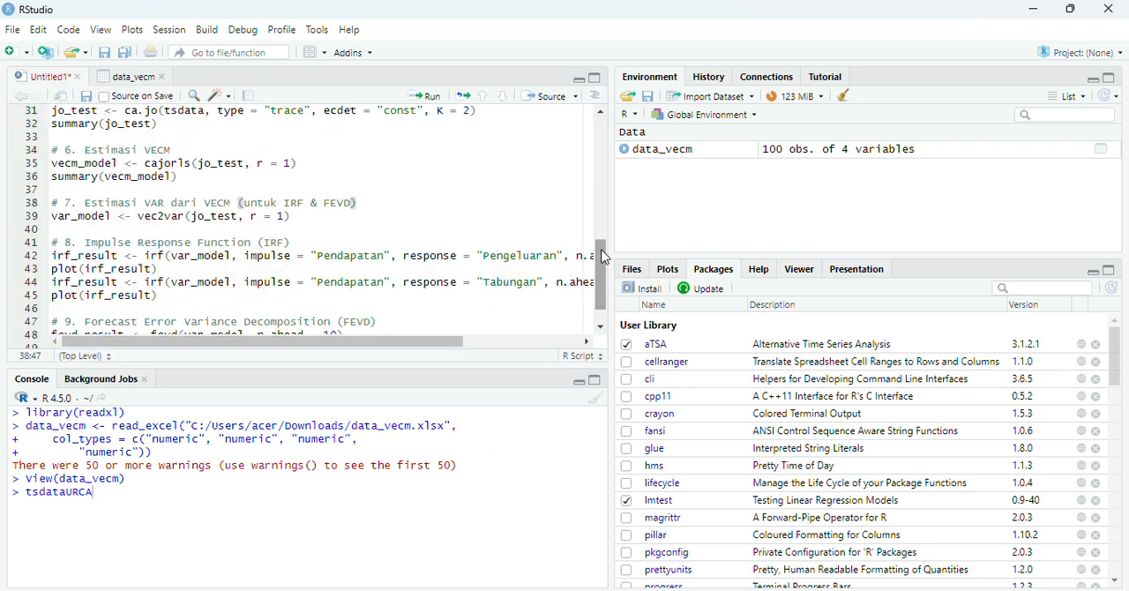
scroll(603, 222, up, 10)
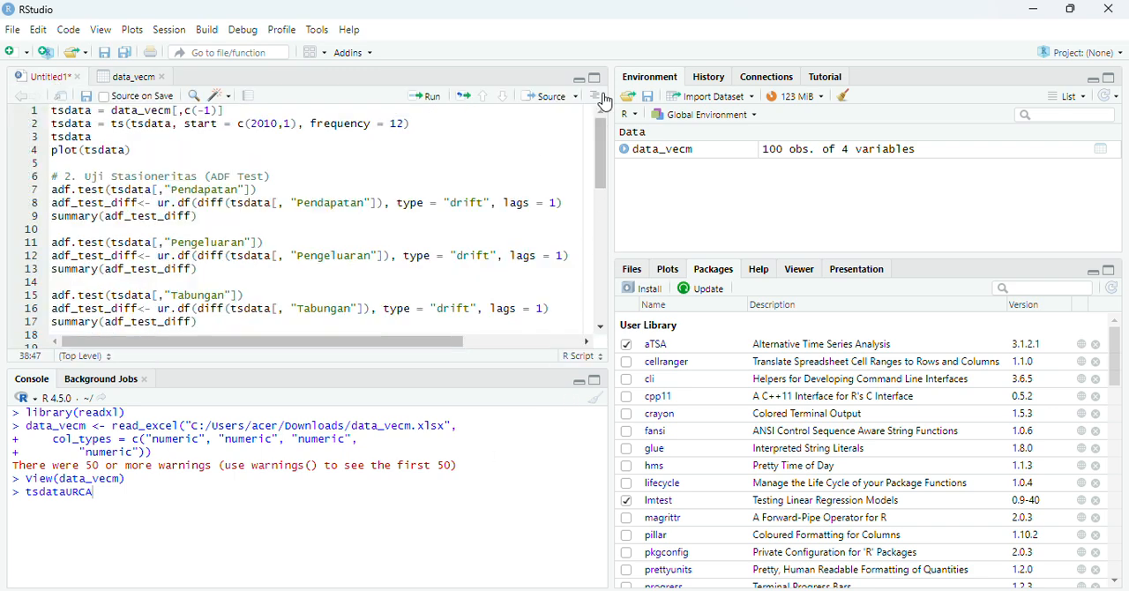
click(241, 115)
click(432, 98)
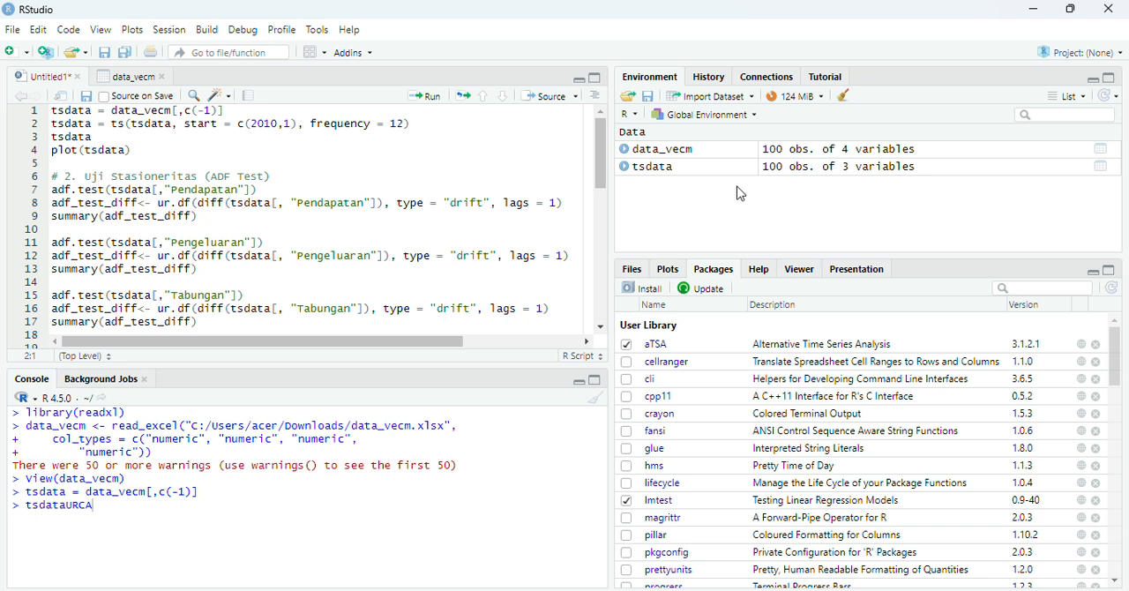
Compare the tsdata and data_vecm tables, and run the line converting tsdata to a time series with start c(2010,1) and frequency 12.
click(656, 168)
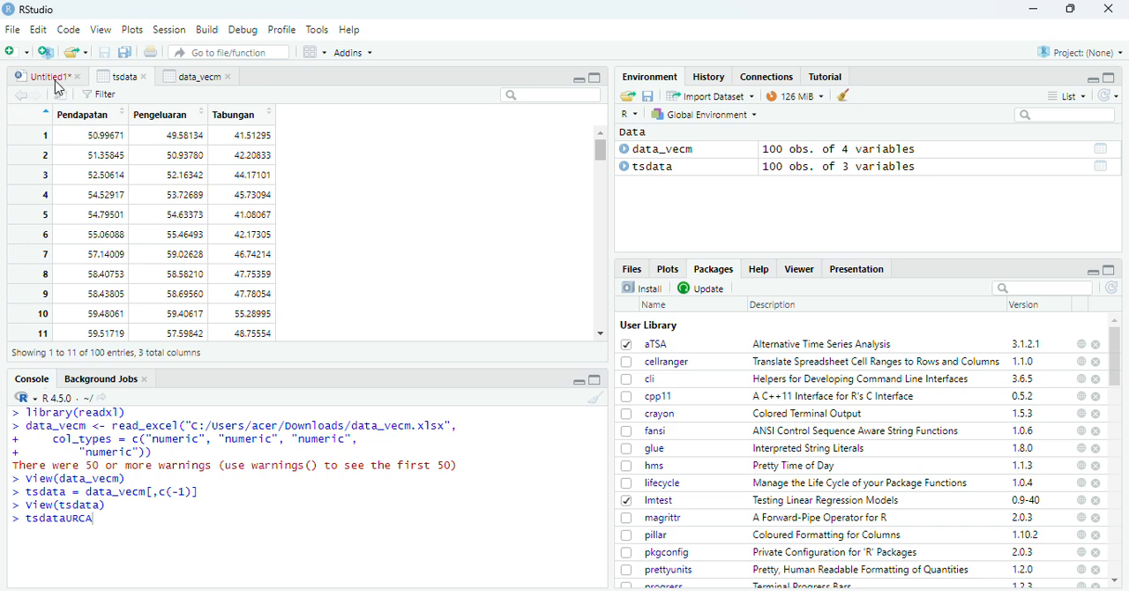
click(55, 80)
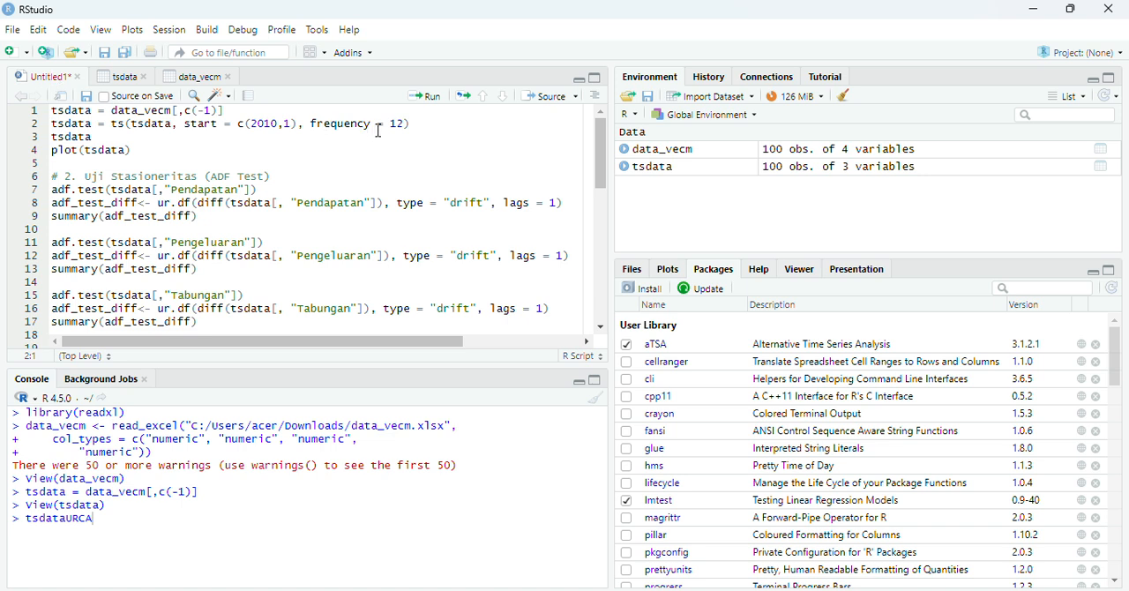
click(421, 122)
click(188, 78)
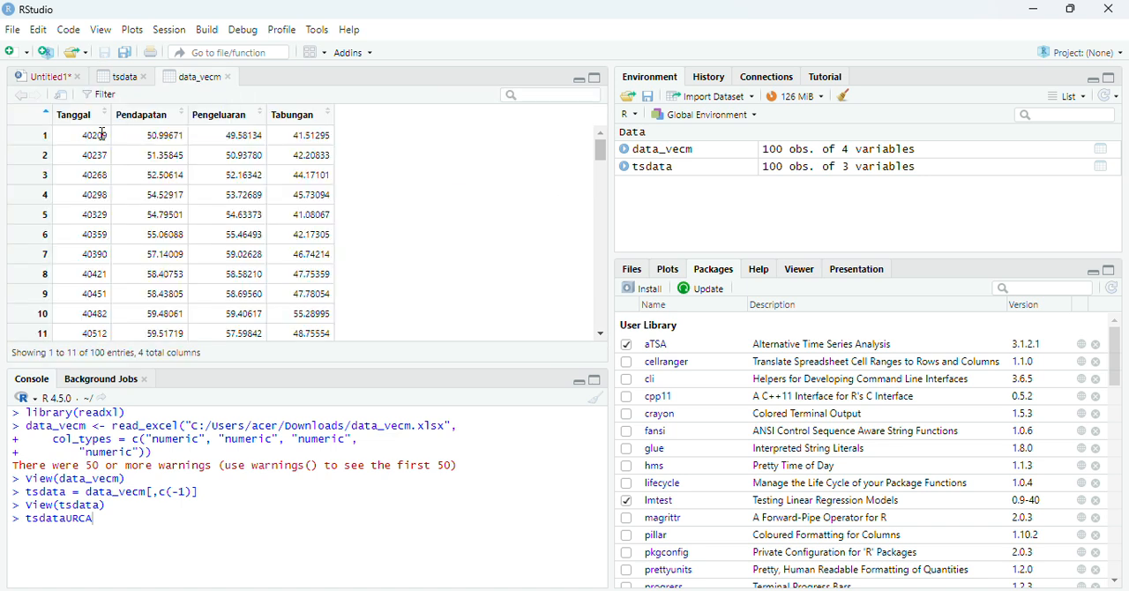
click(118, 80)
click(178, 80)
click(58, 76)
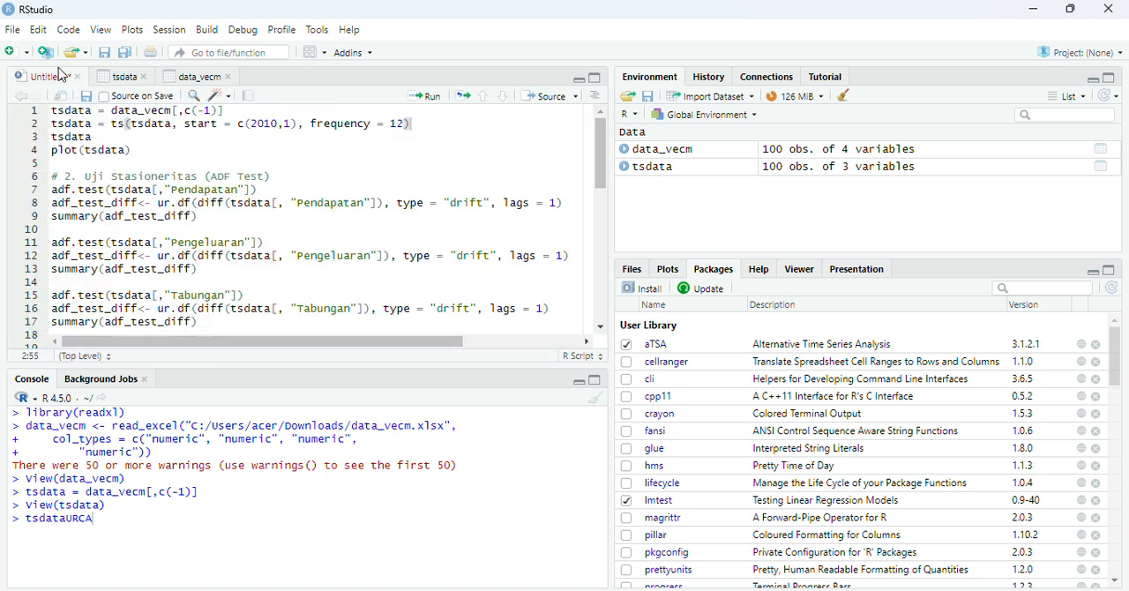
click(428, 100)
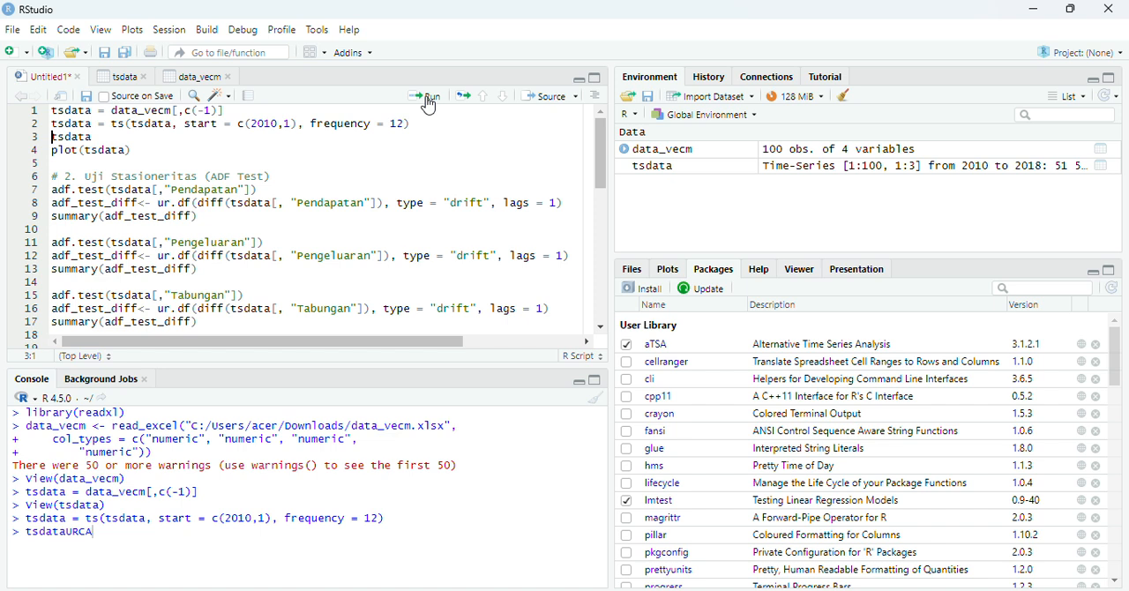
Print the tsdata time series in the console, look through its monthly rows, and plot it.
click(108, 135)
click(428, 100)
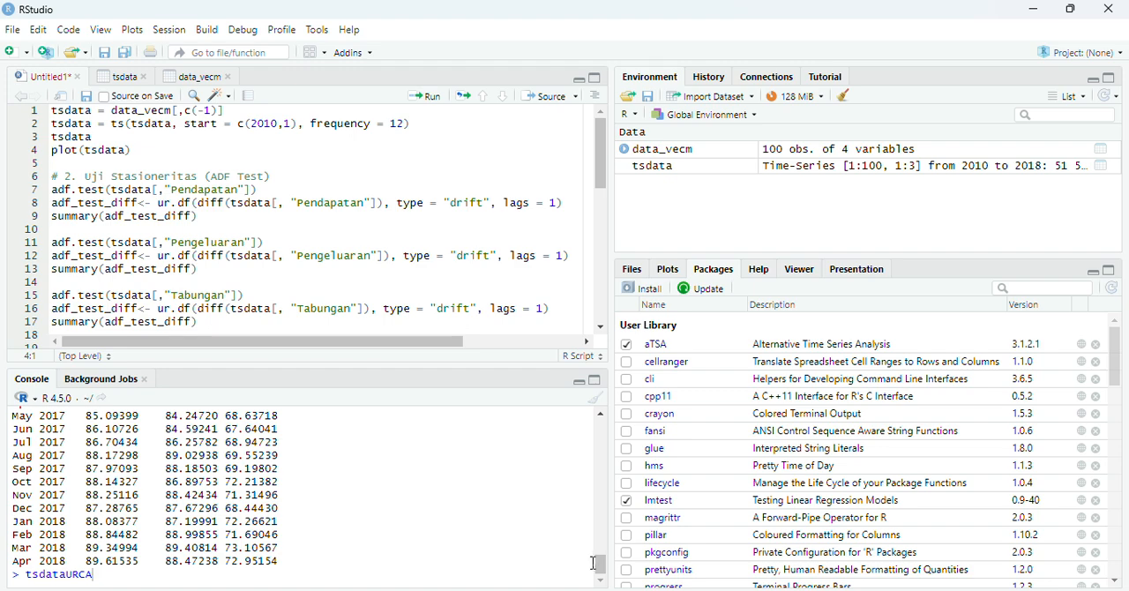
drag(594, 562, 559, 403)
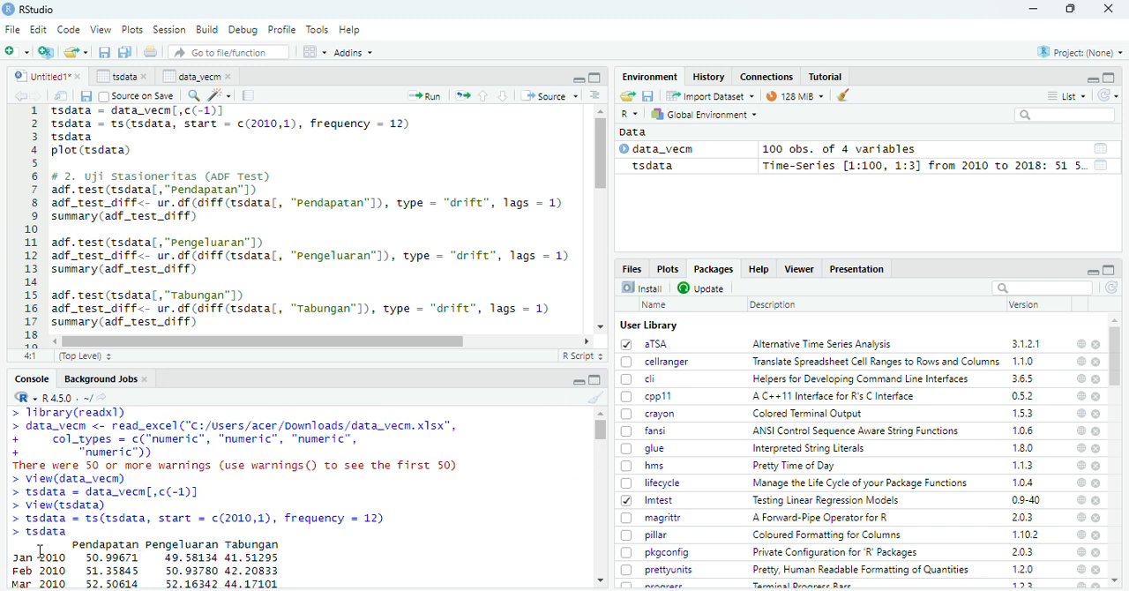
drag(40, 551, 202, 567)
click(202, 566)
drag(601, 432, 601, 582)
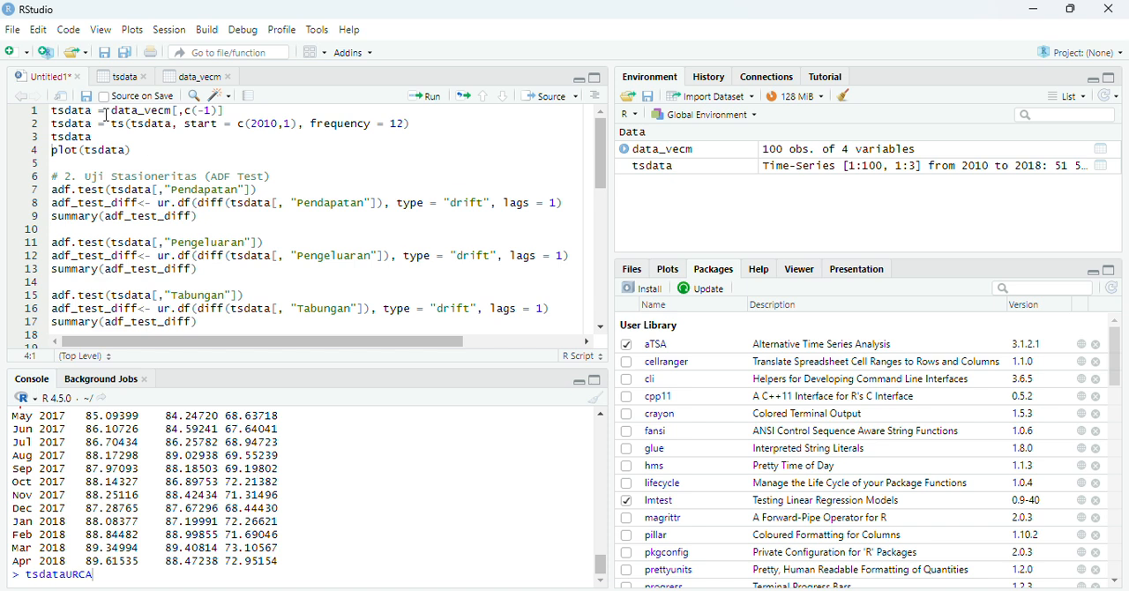
click(146, 150)
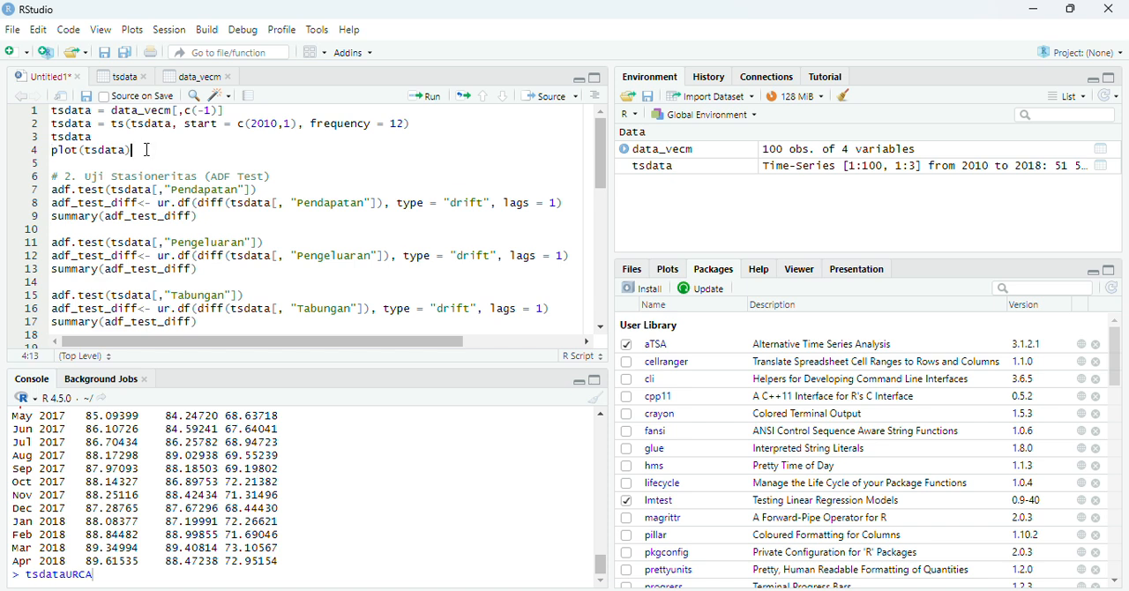
click(424, 97)
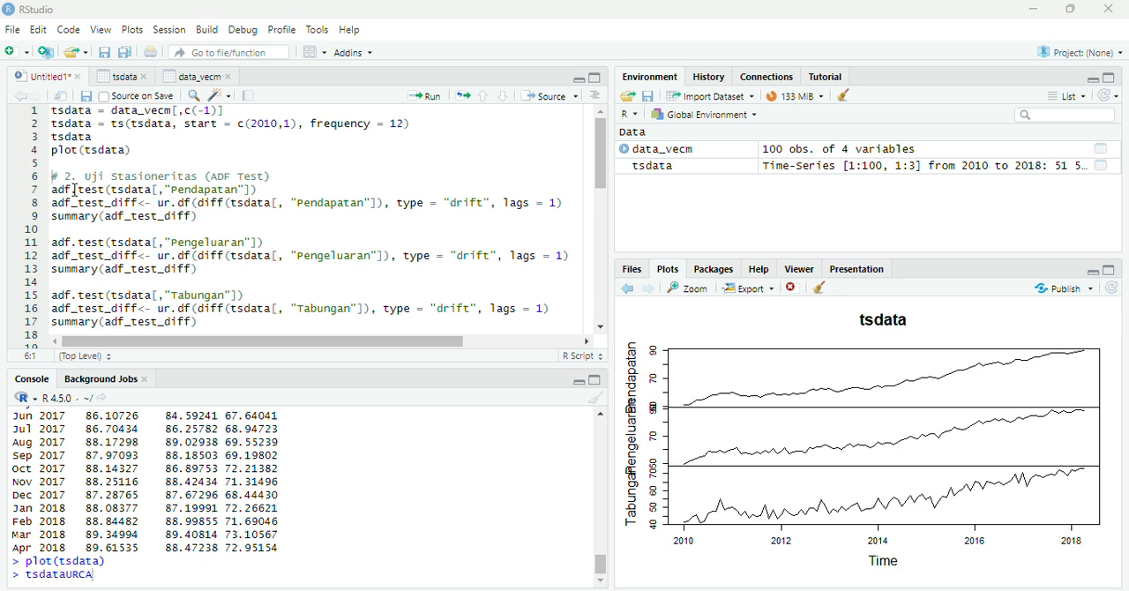
Run adf.test on the Pendapatan column of tsdata and review the Augmented Dickey-Fuller output for all three types.
click(270, 185)
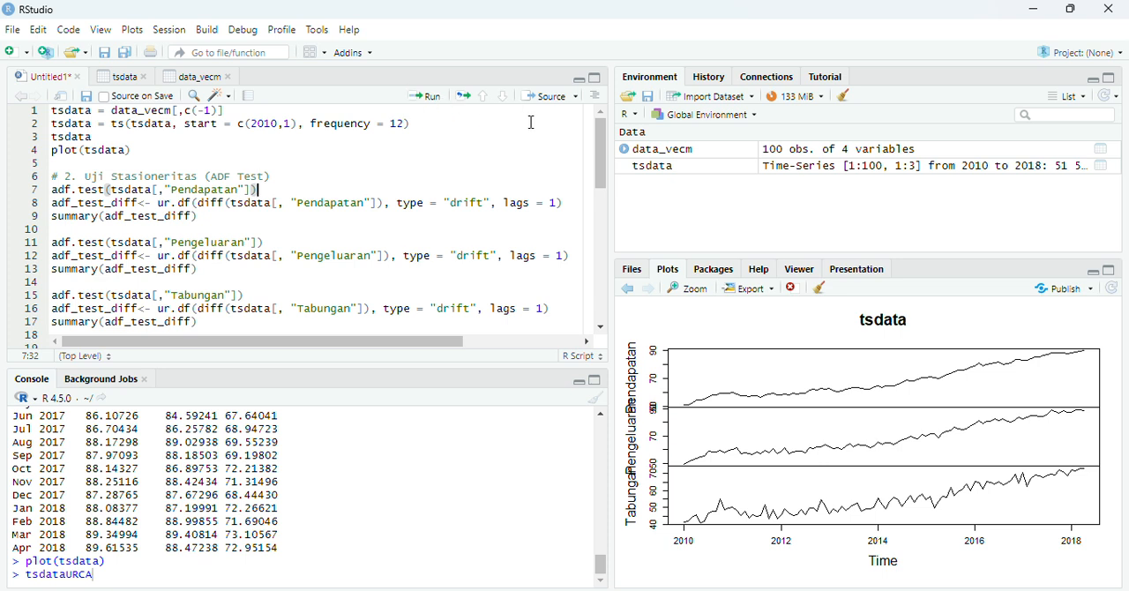
click(712, 269)
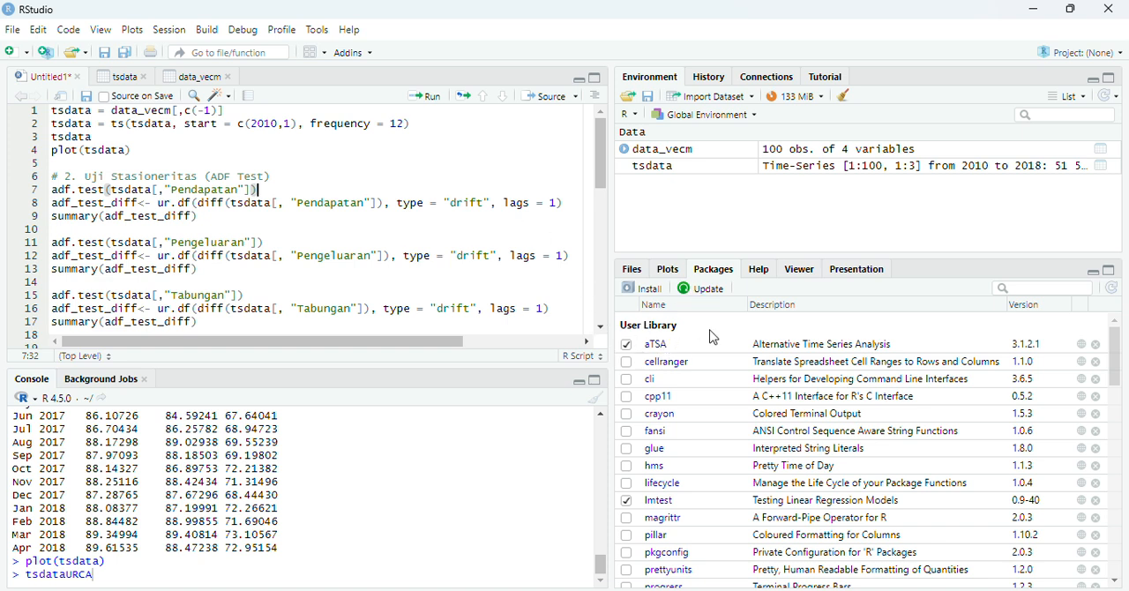
click(424, 96)
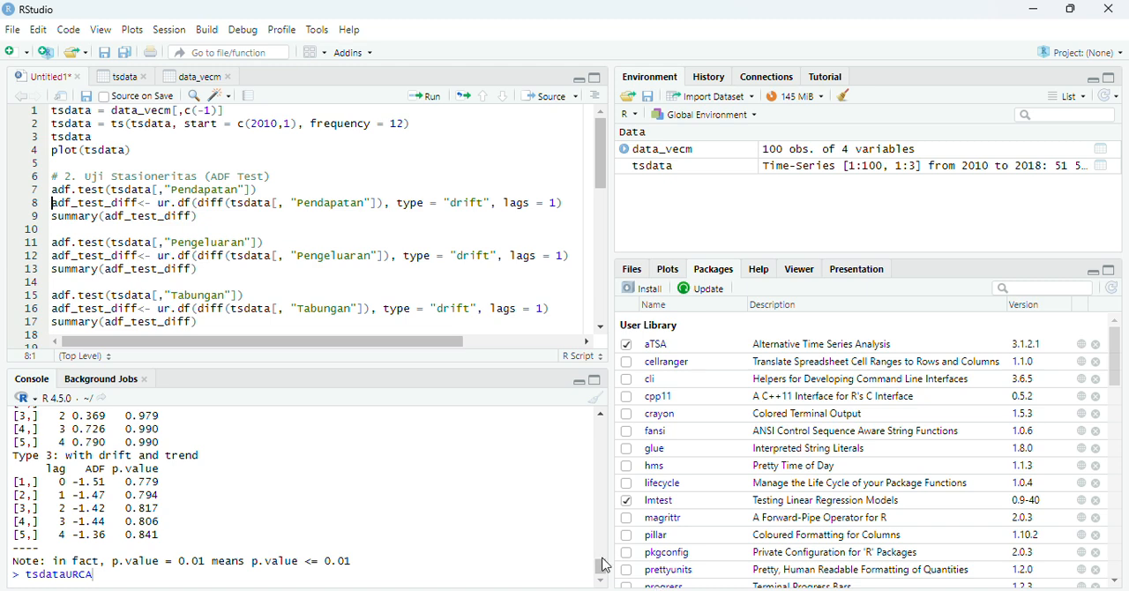
scroll(604, 565, up, 3)
mouse_move(601, 557)
mouse_down()
mouse_move(599, 545)
mouse_move(601, 559)
mouse_up()
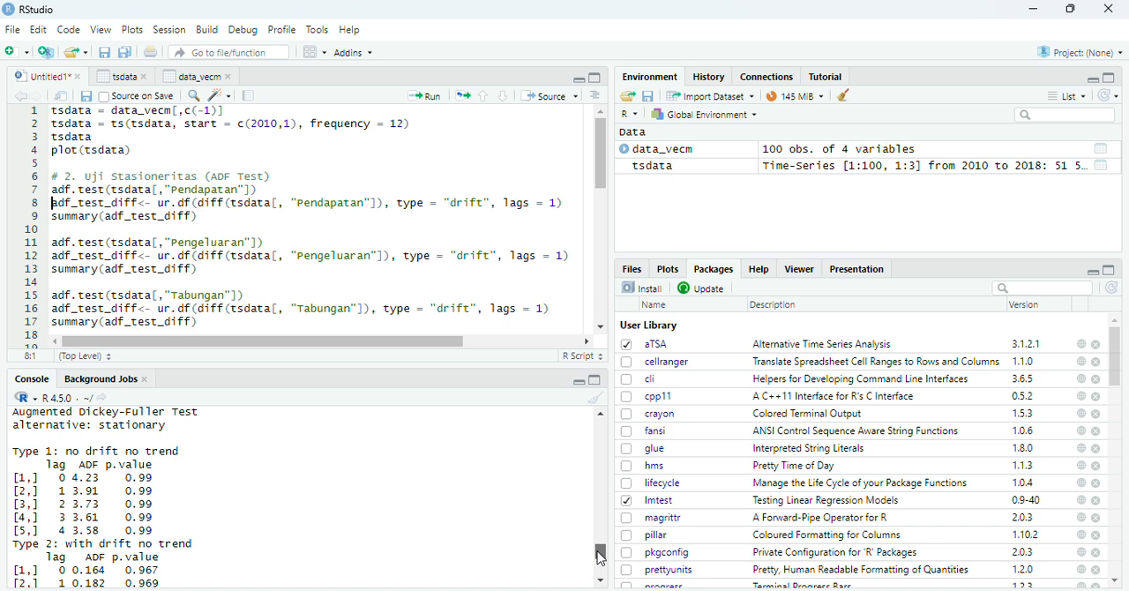
drag(601, 558, 600, 557)
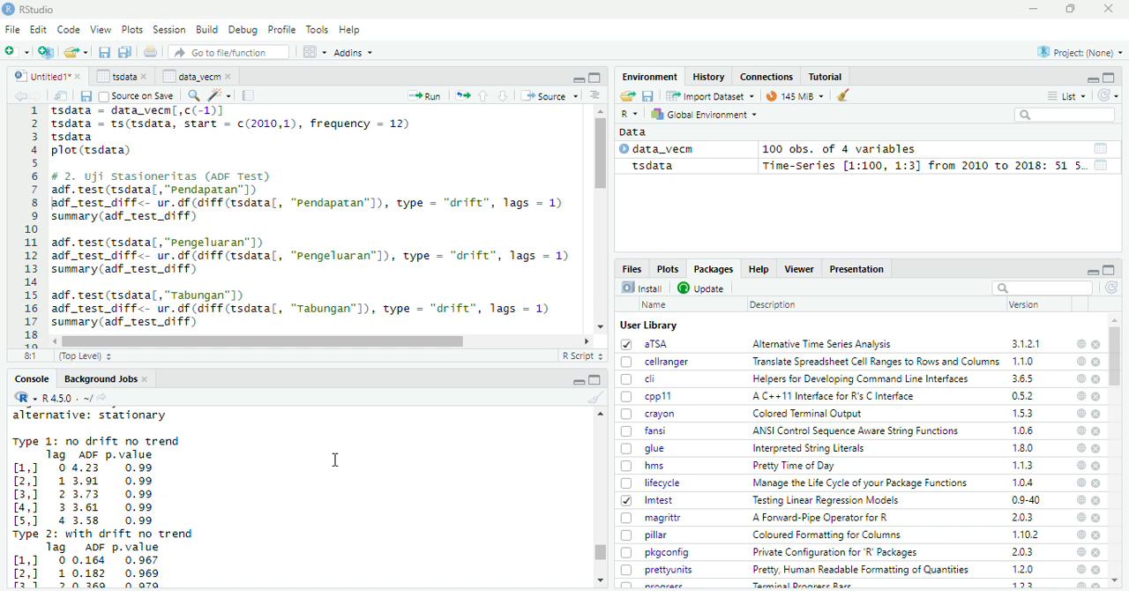
drag(604, 557, 604, 570)
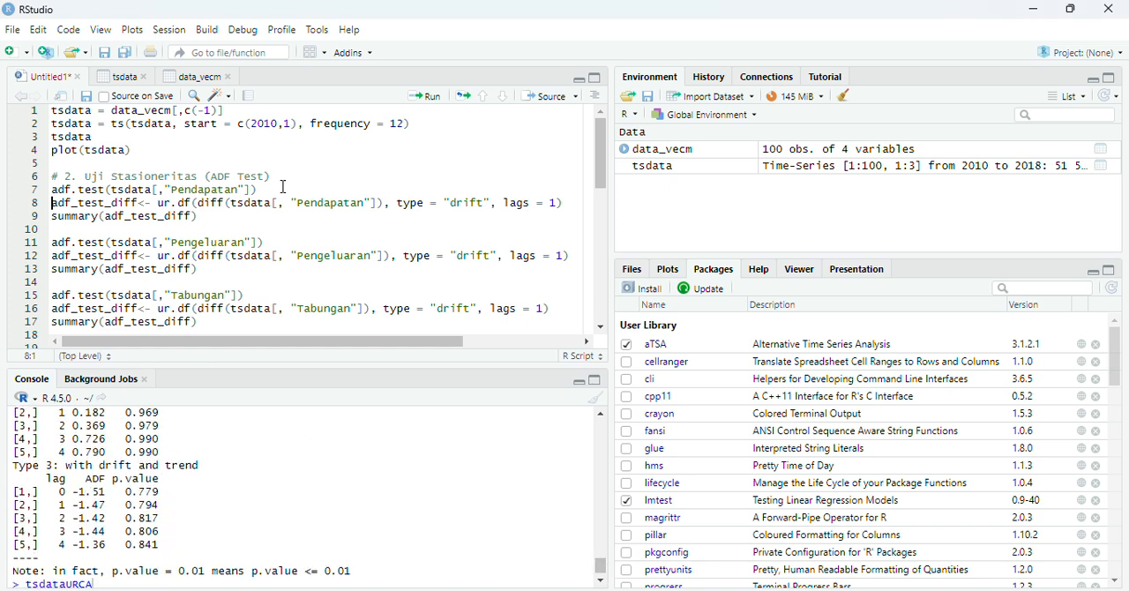
Find the urca package in the package list, run the ur.df line on differenced Pendapatan (drift, 1 lag) and print its summary.
click(571, 203)
click(1027, 292)
text(urca)
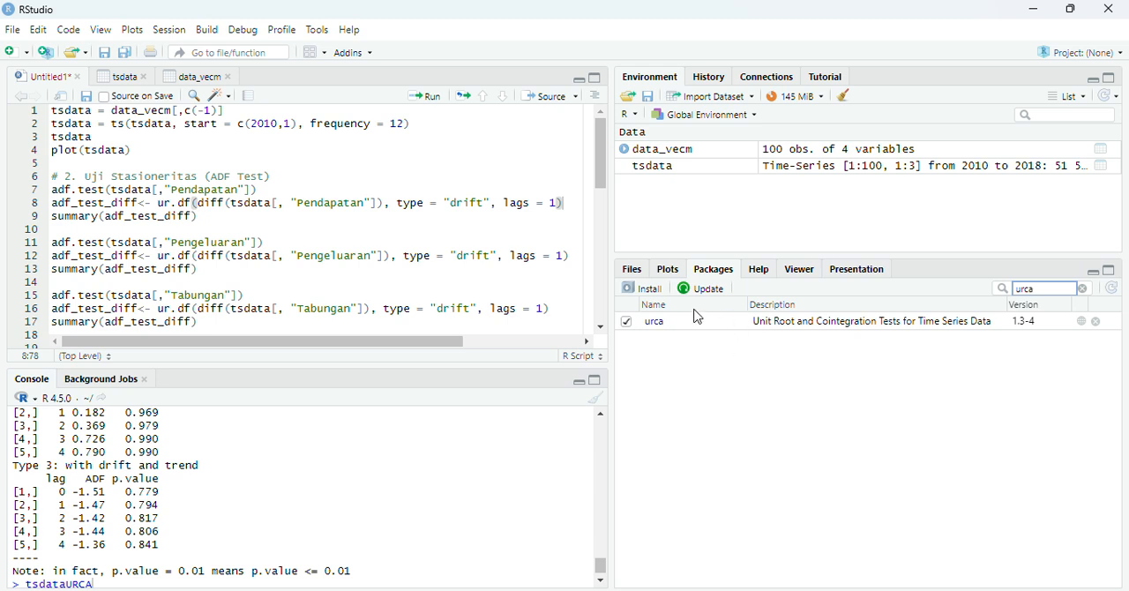
click(435, 100)
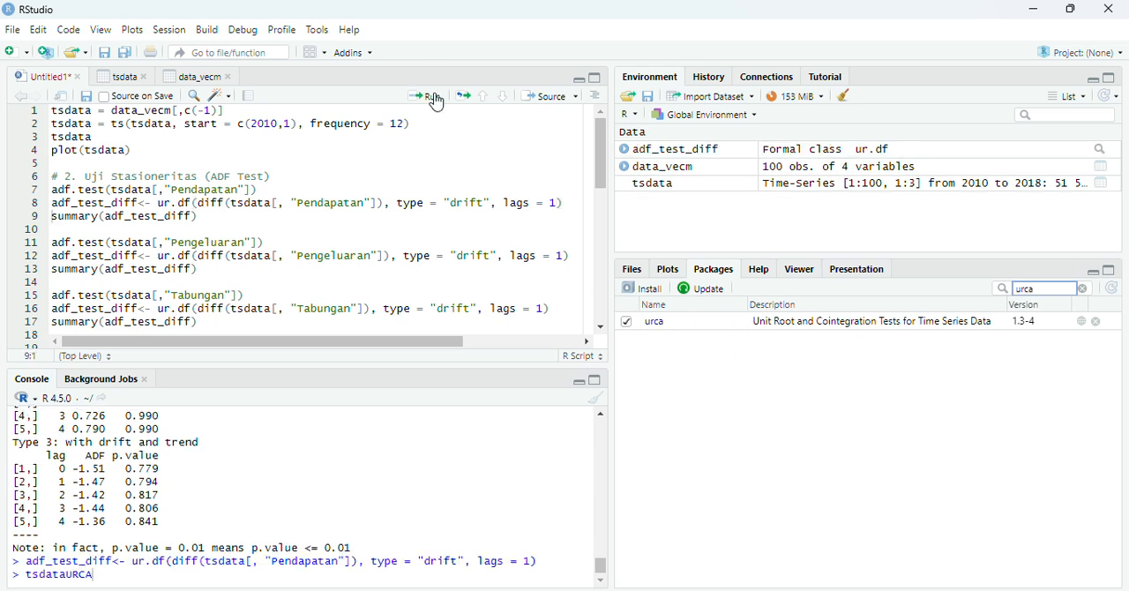
click(203, 216)
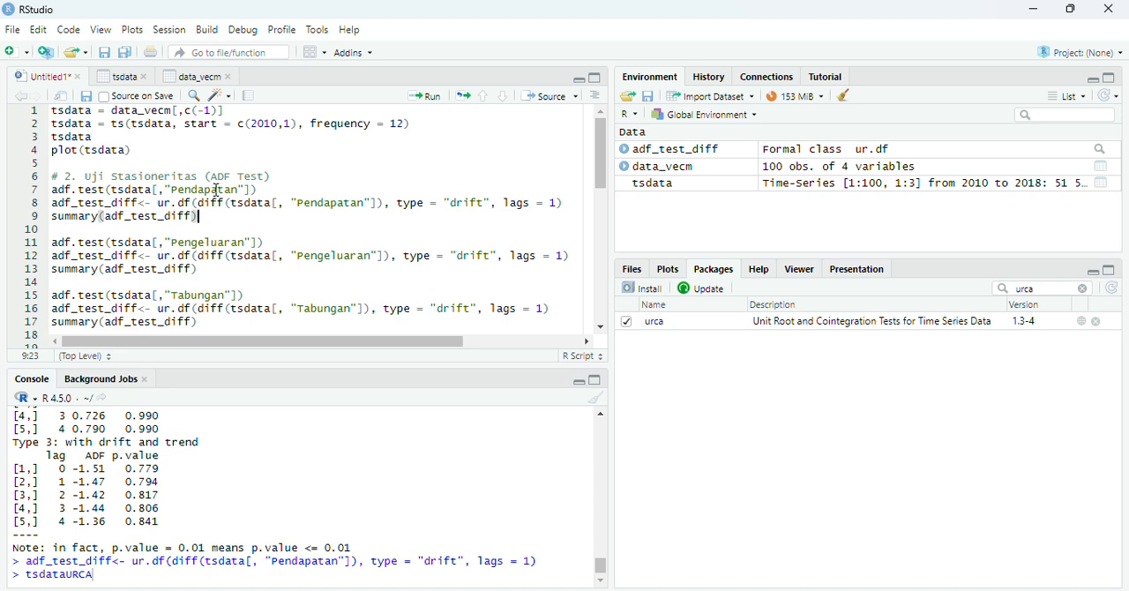
click(431, 102)
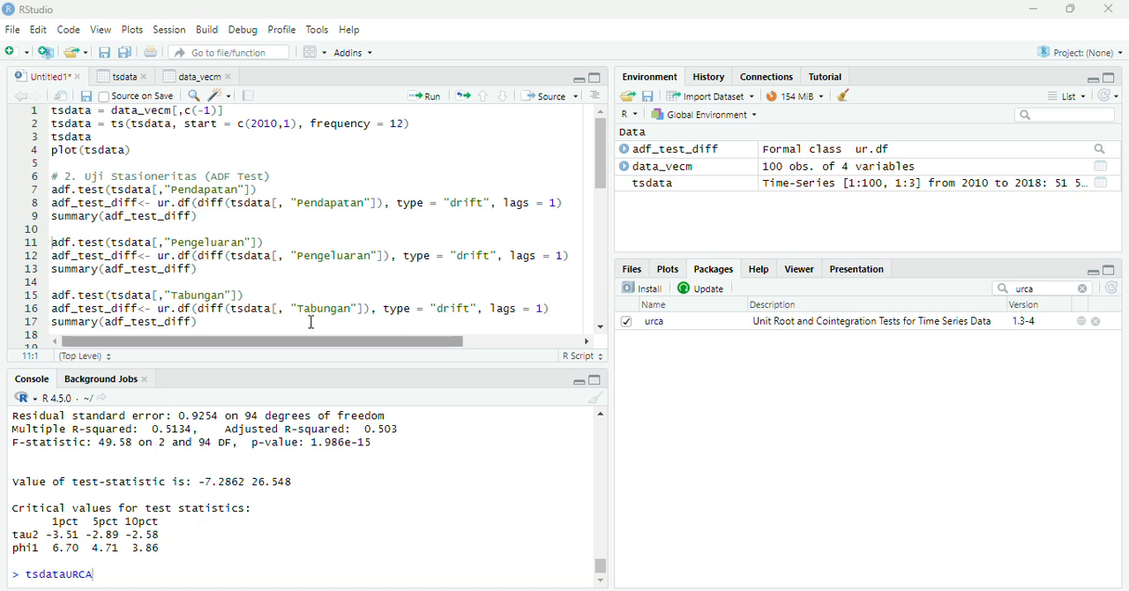
Run adf.test on the Pengeluaran column of tsdata and review the Augmented Dickey-Fuller output for all three types.
click(266, 241)
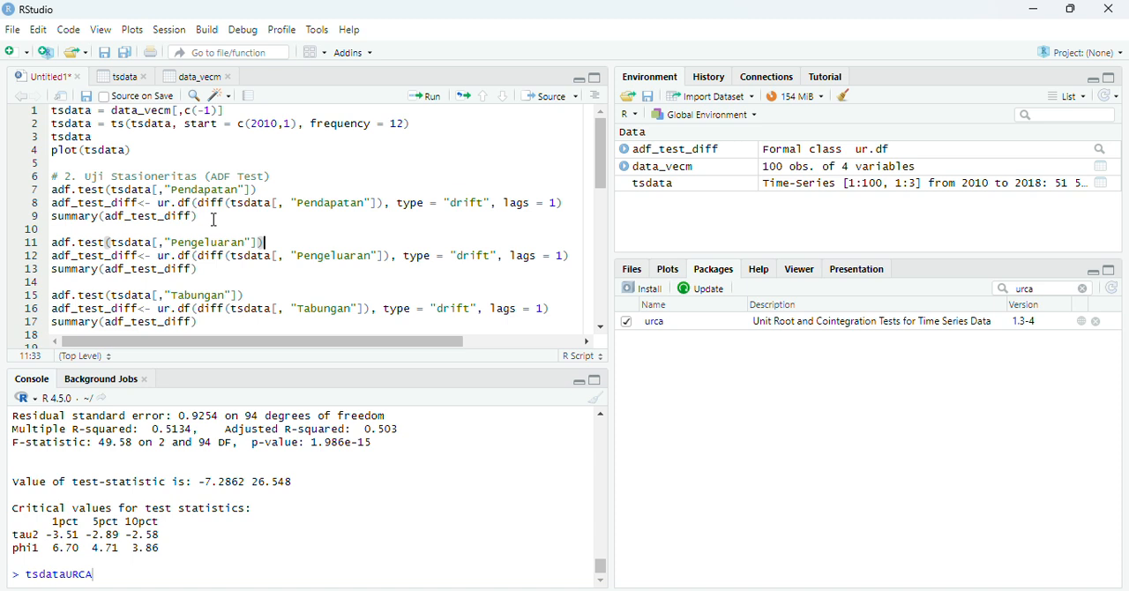
click(424, 97)
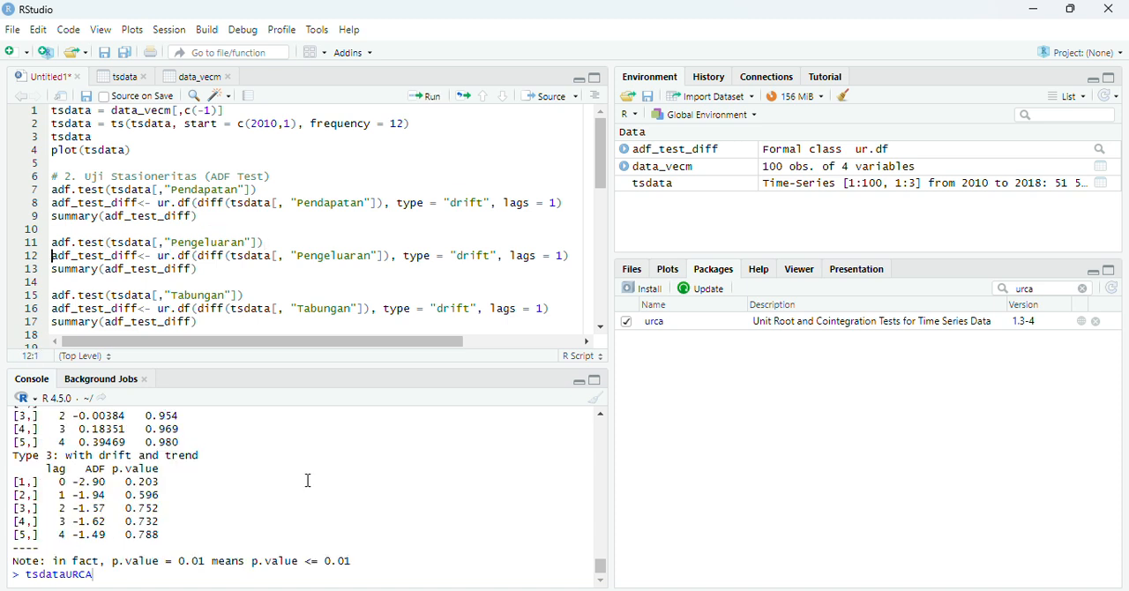
drag(520, 487, 450, 484)
drag(600, 574, 596, 562)
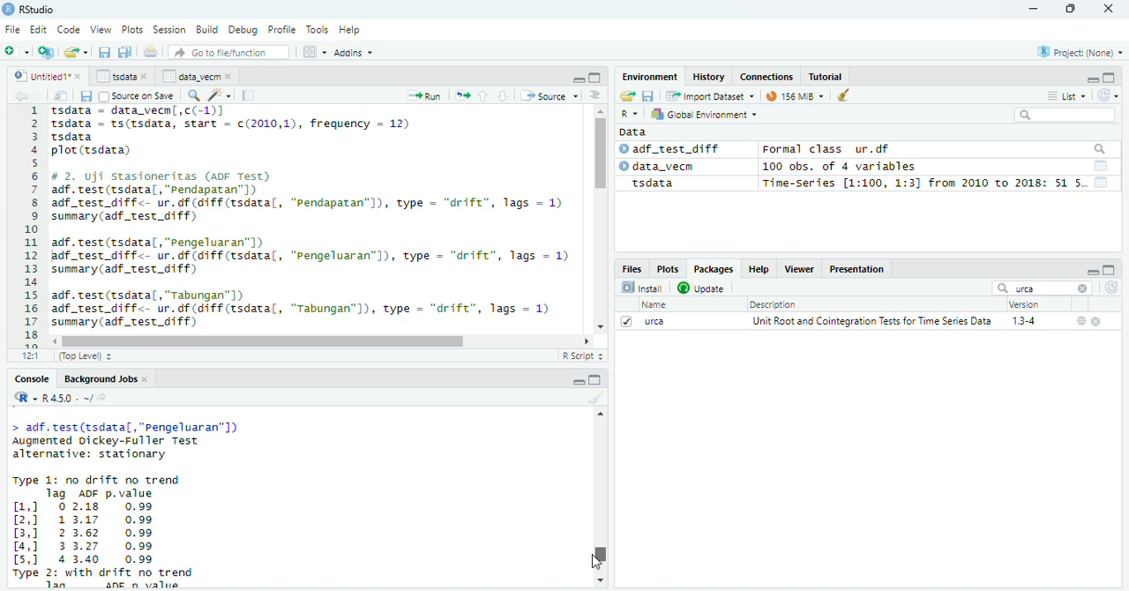
scroll(597, 561, down, 1)
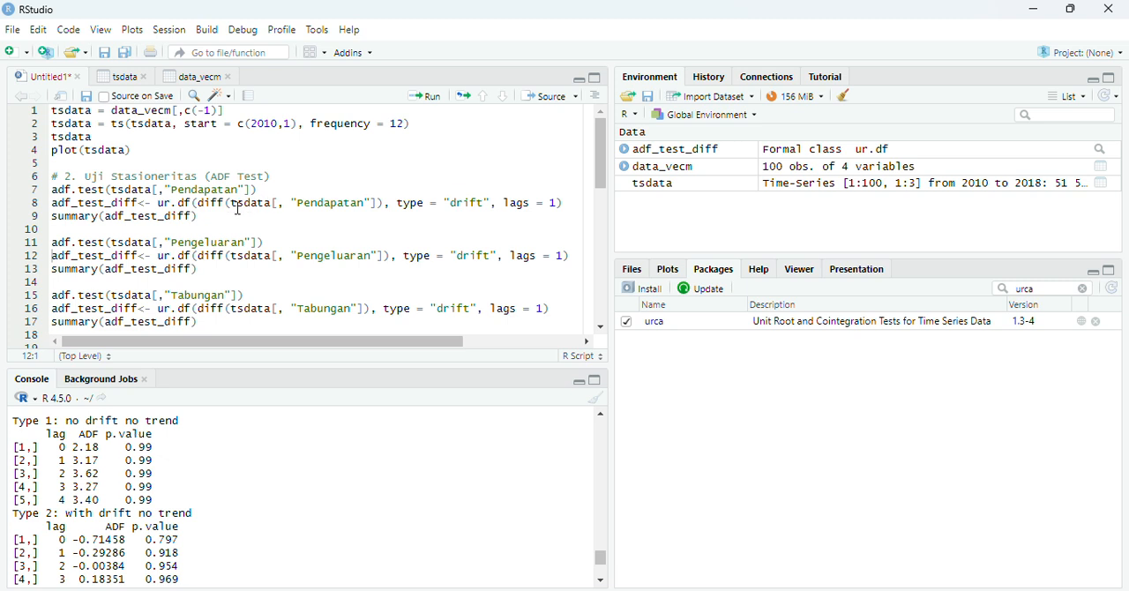
Run ur.df on the differenced Pengeluaran series with type "drift" and lags = 1, and print the summary of adf_test_diff.
click(575, 257)
click(441, 102)
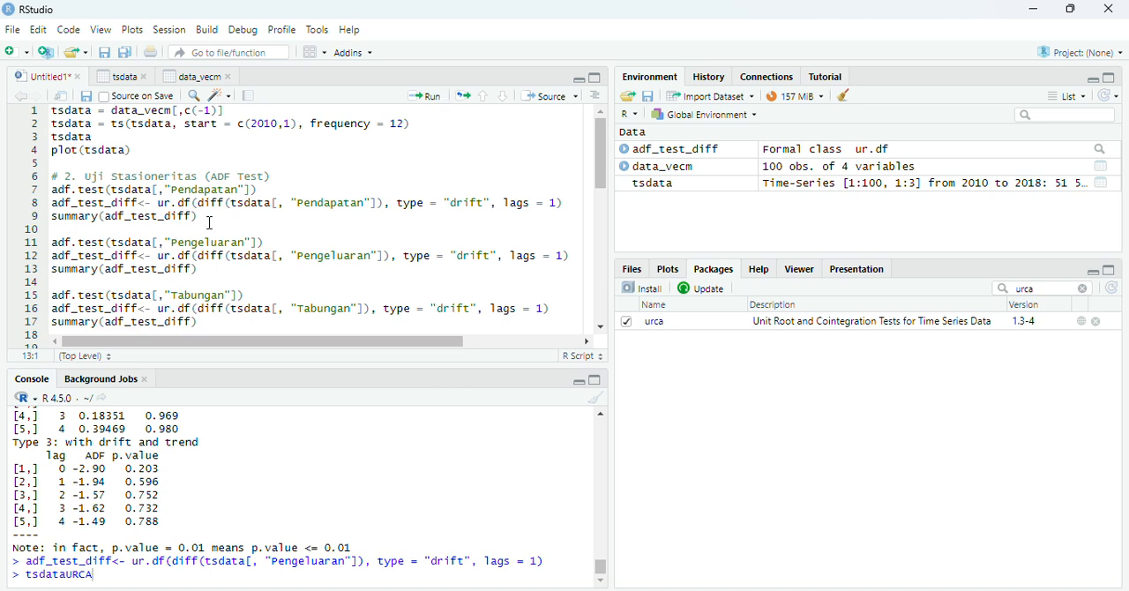
click(197, 269)
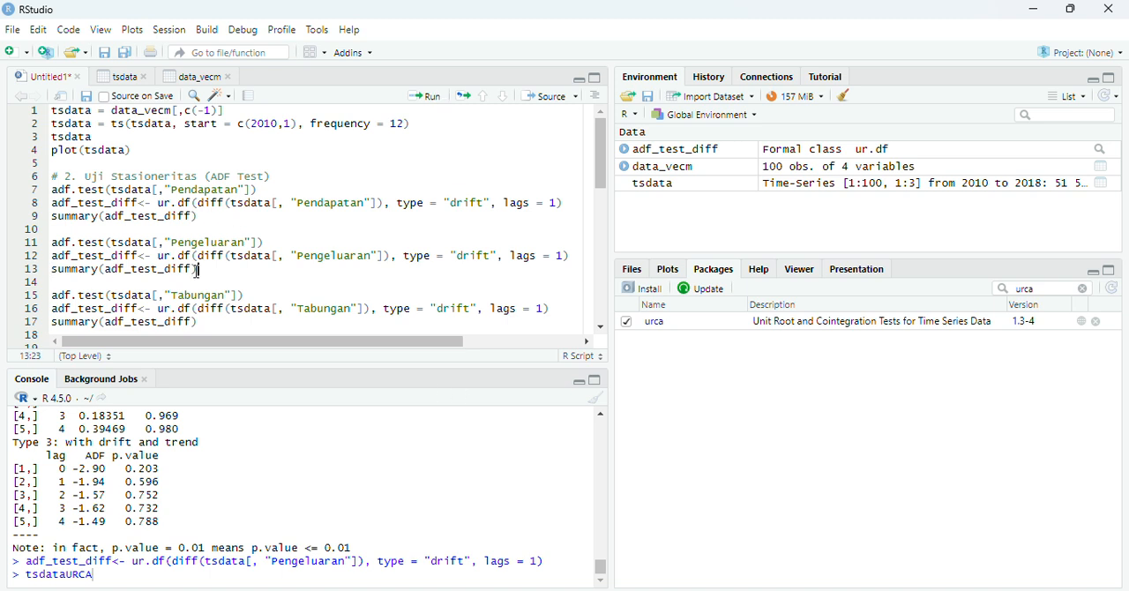
click(428, 102)
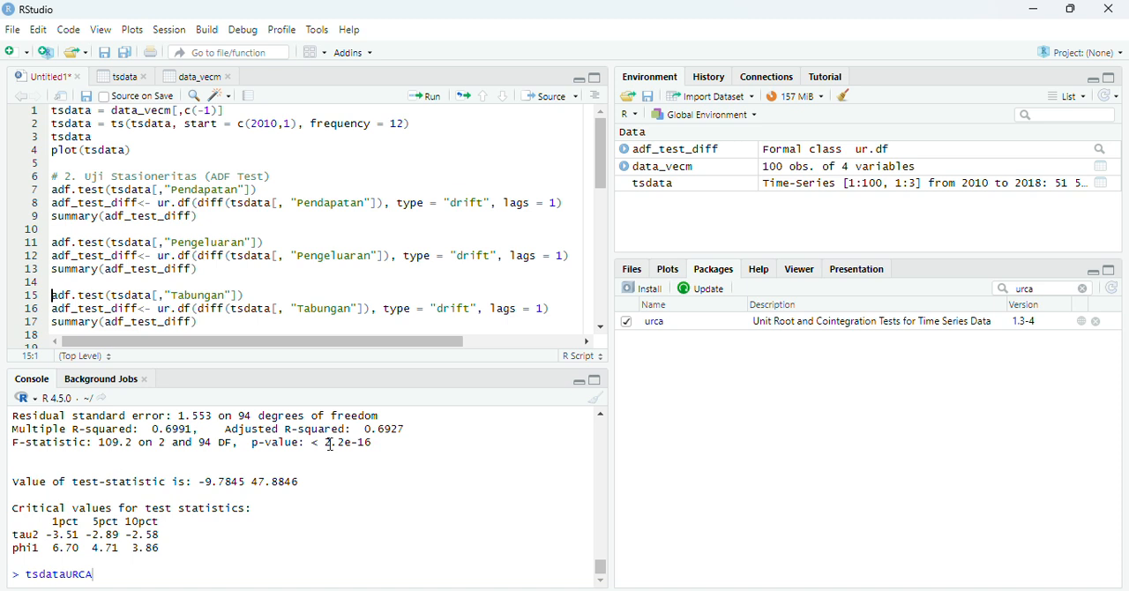
Run adf.test on the Tabungan column of tsdata and review its Augmented Dickey-Fuller output.
click(249, 294)
click(430, 97)
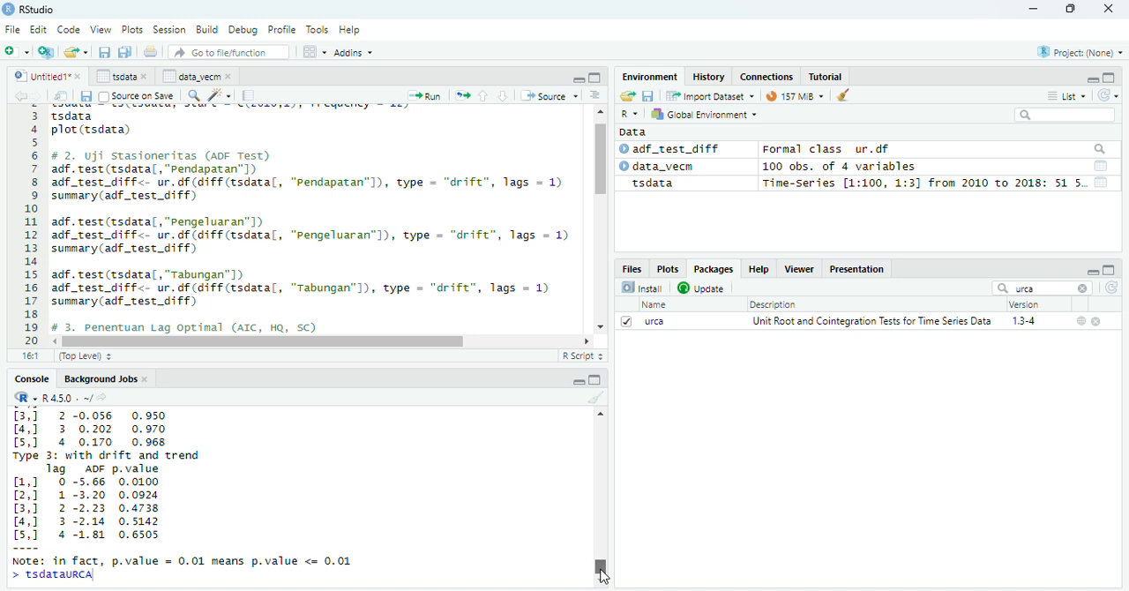
scroll(604, 575, up, 5)
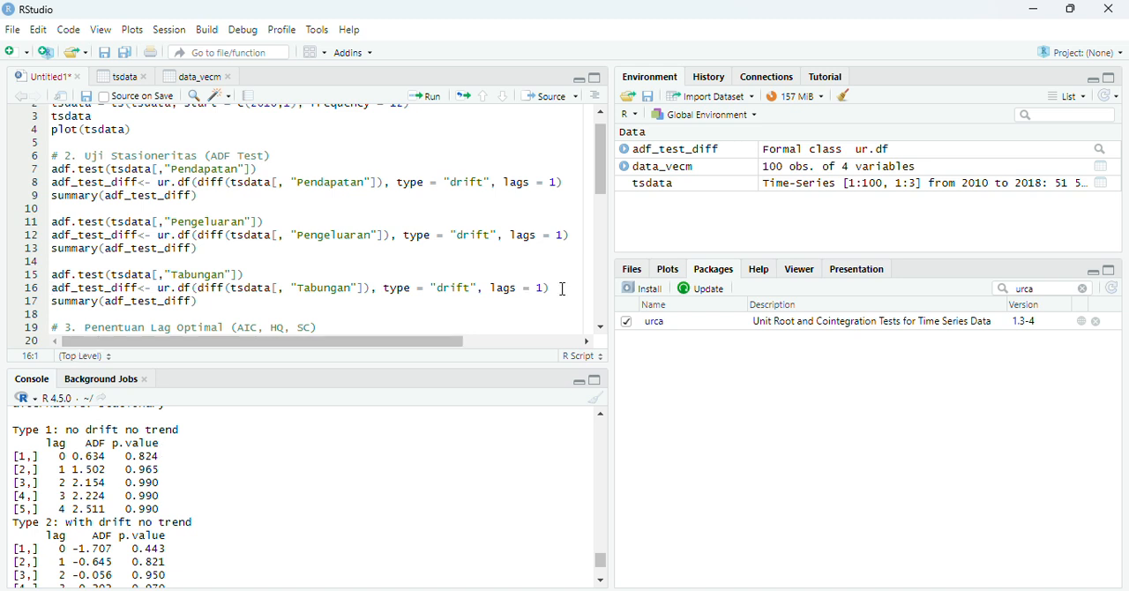
Run ur.df on the differenced Tabungan series with type "drift" and lags = 1, and print the summary of adf_test_diff.
click(563, 289)
click(430, 101)
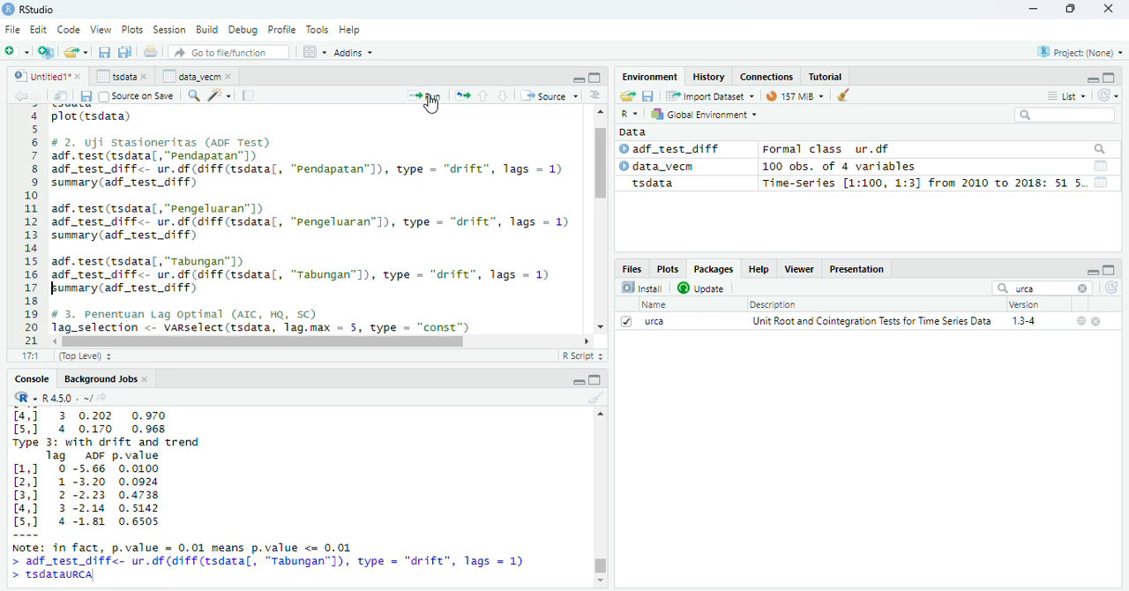
click(208, 289)
click(431, 98)
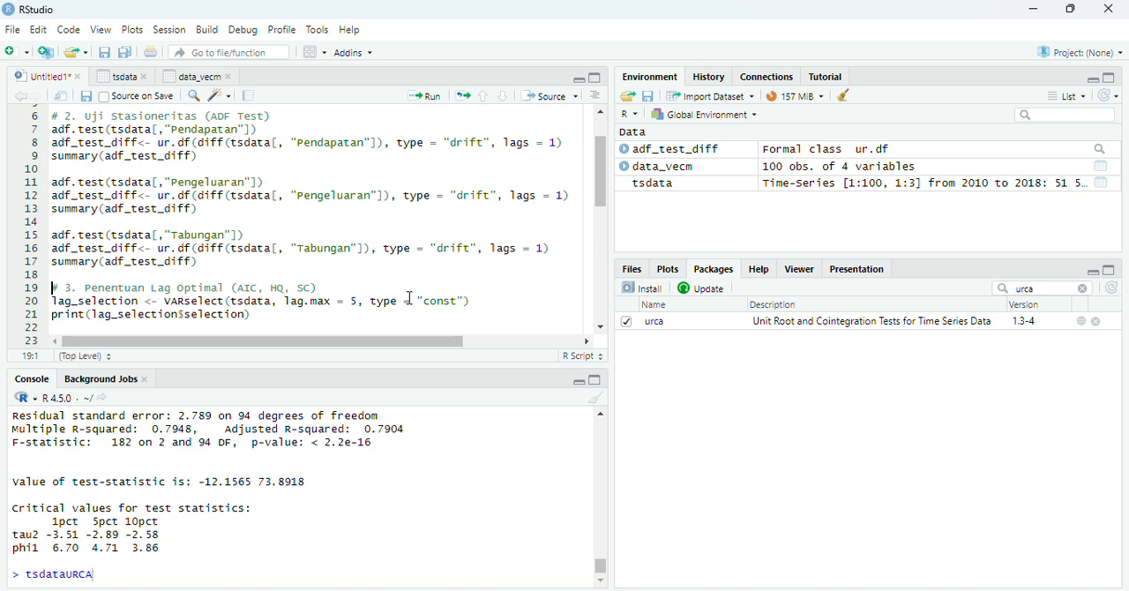
Run the optimal lag section: VARselect on tsdata with lag.max = 5 and type "const", printing the selection and storing the AIC lag in lag_opt.
click(471, 299)
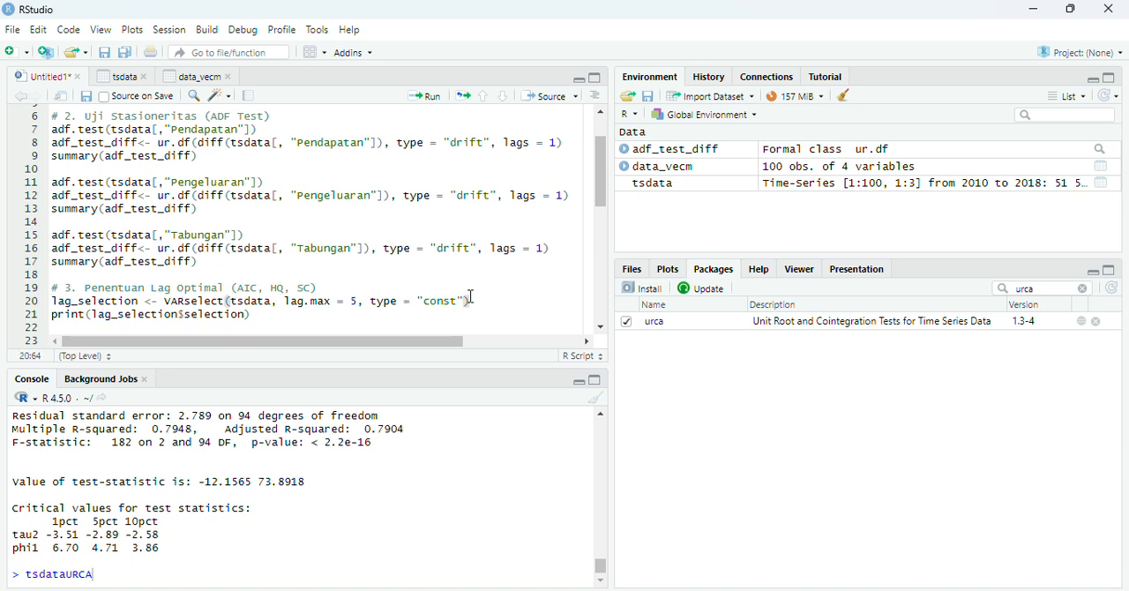
click(435, 100)
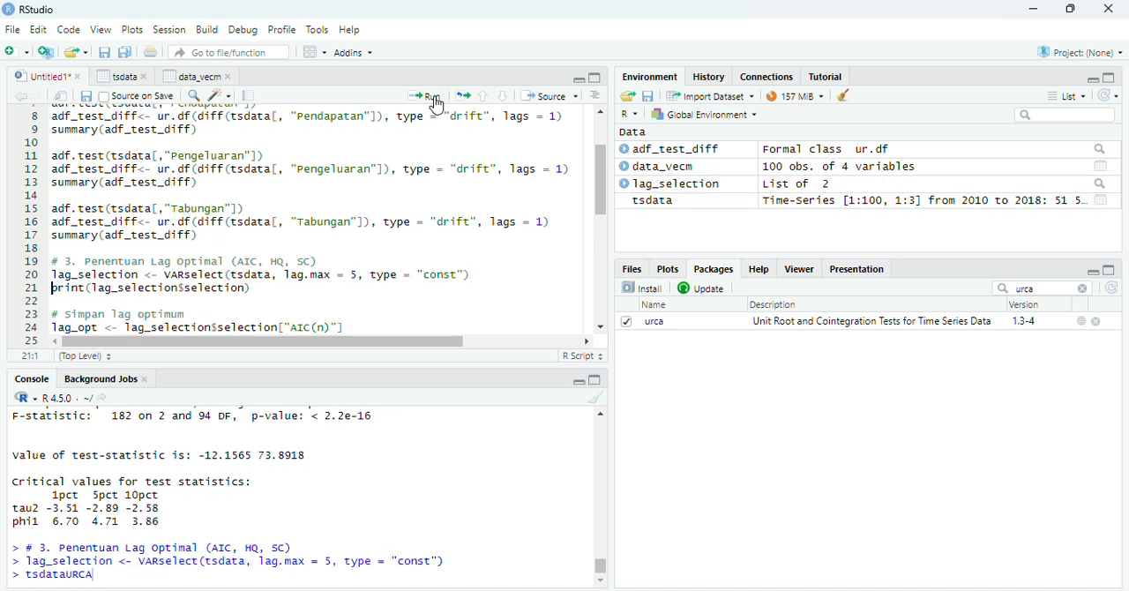
click(261, 289)
click(424, 96)
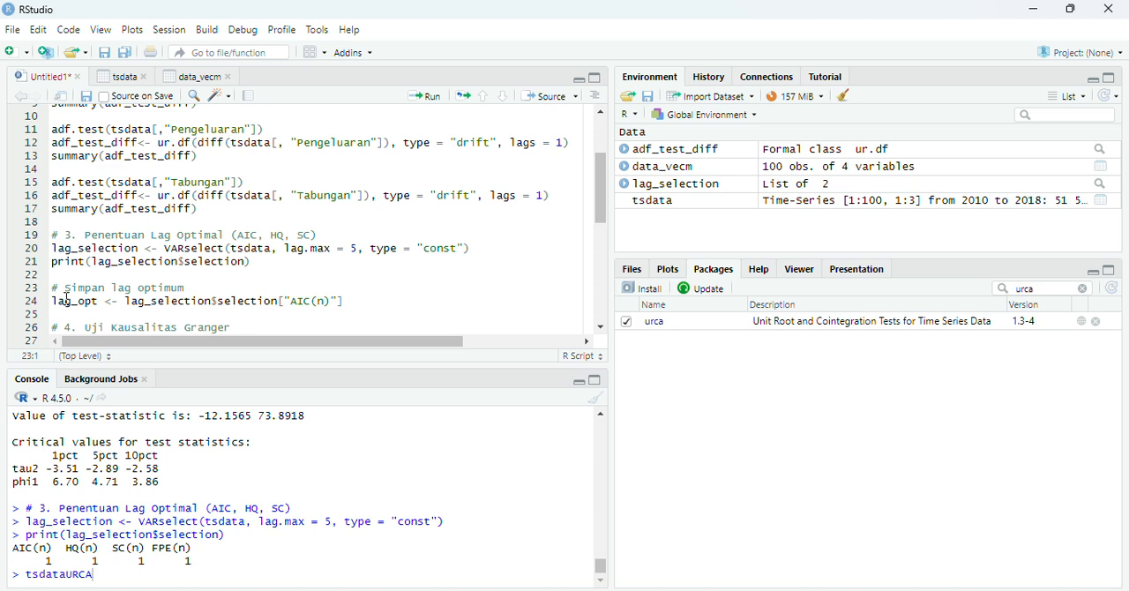
click(350, 301)
click(435, 96)
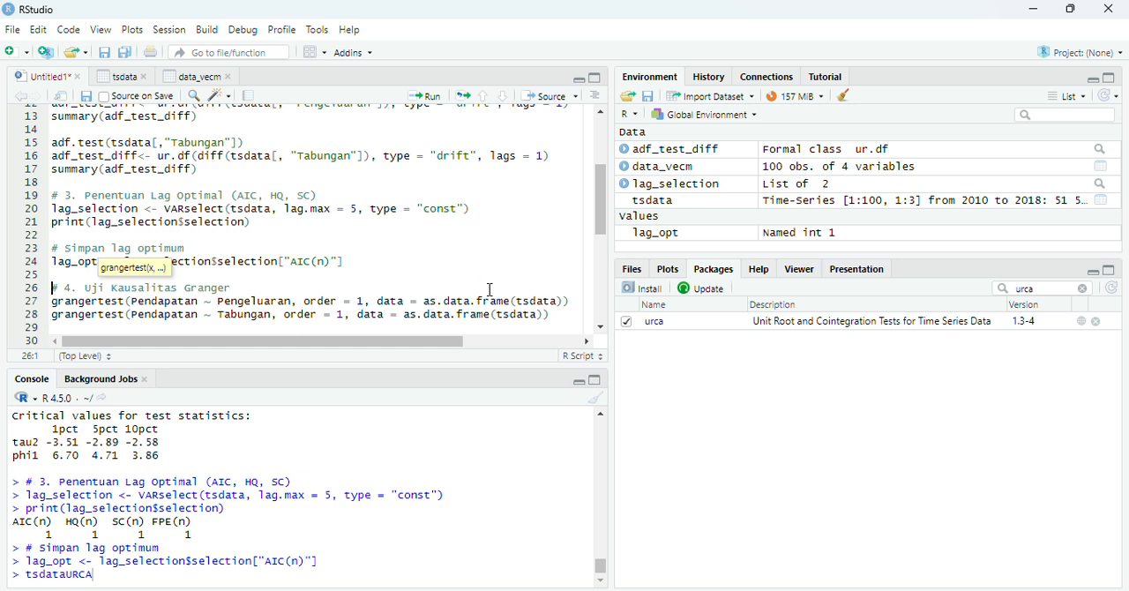
Run the order 1 Granger causality tests of Pendapatan against Pengeluaran and against Tabungan, and review both outputs.
click(575, 300)
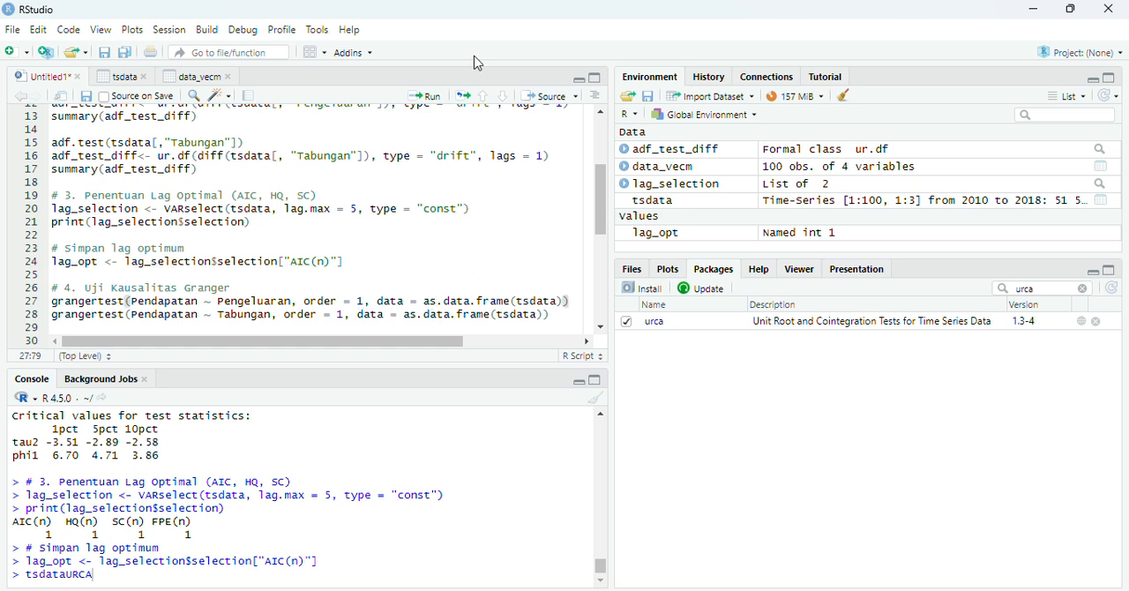
click(432, 99)
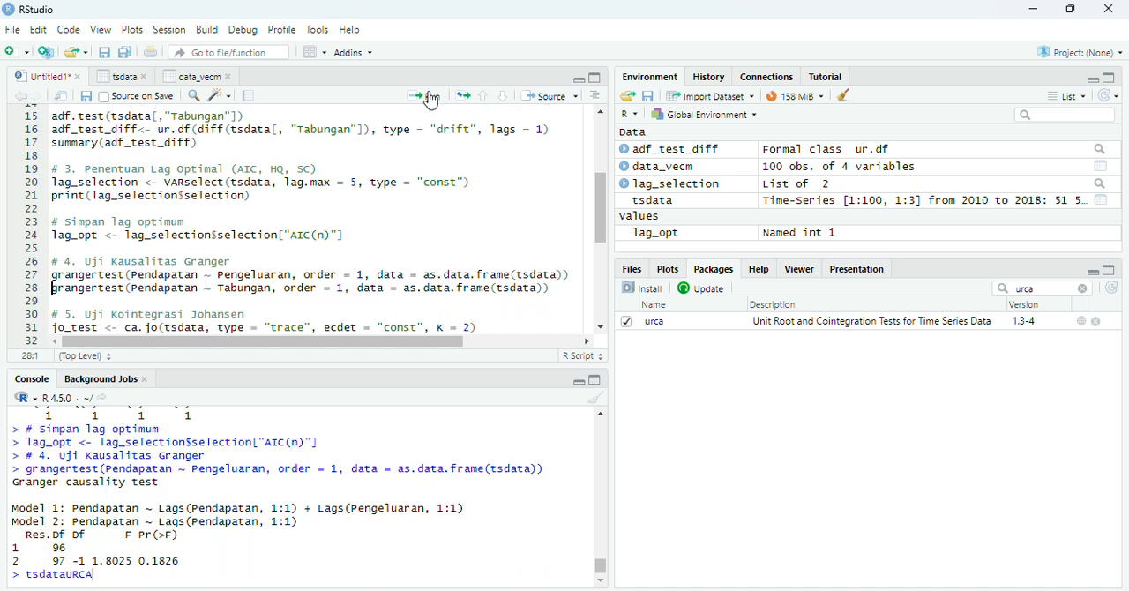
click(566, 289)
click(435, 102)
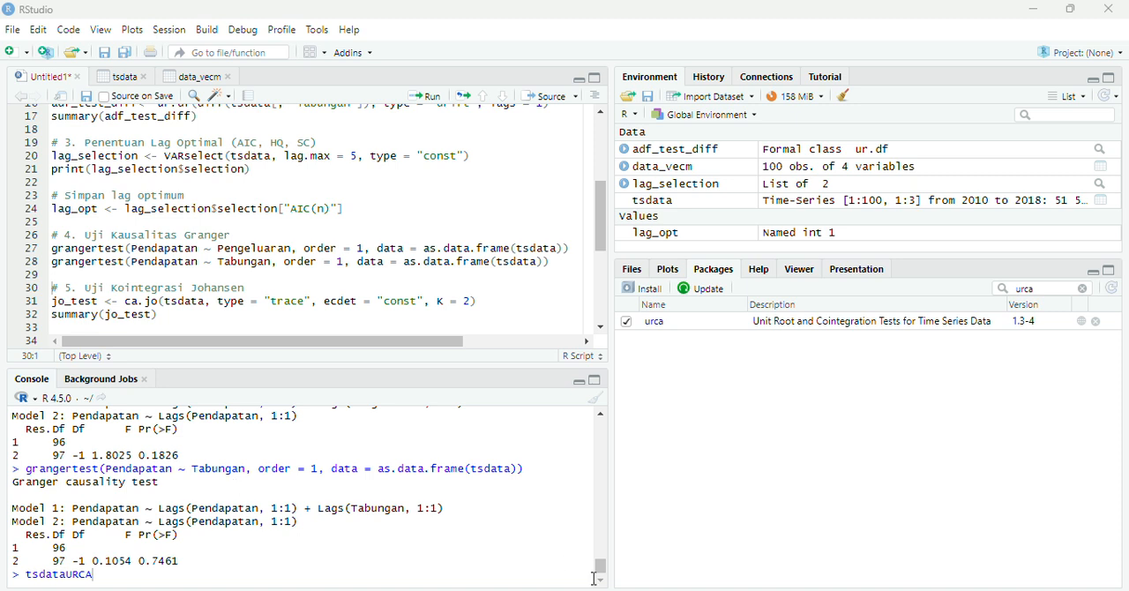
drag(600, 565, 600, 562)
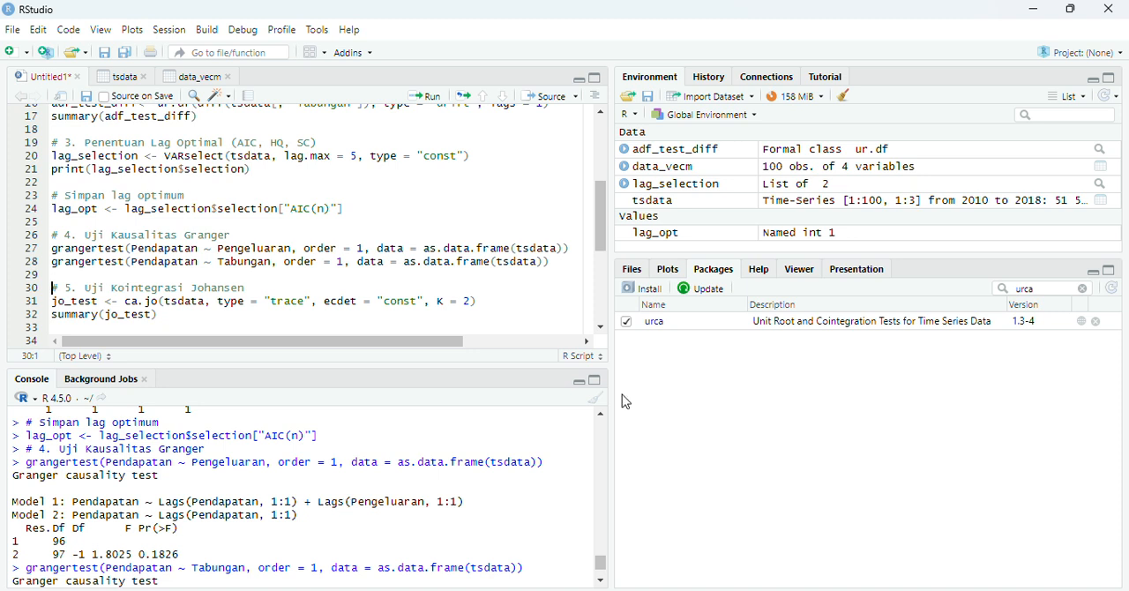
drag(600, 564, 605, 579)
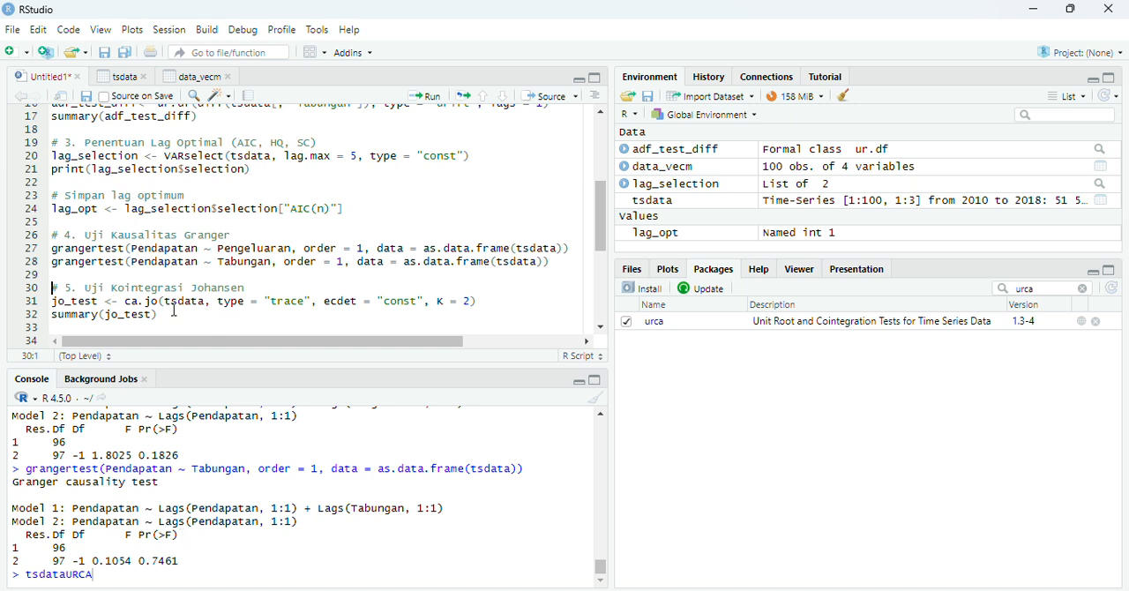
Run the Johansen cointegration test on tsdata with type "trace", ecdet "const" and K = 2, and review the jo_test summary.
click(497, 301)
click(430, 110)
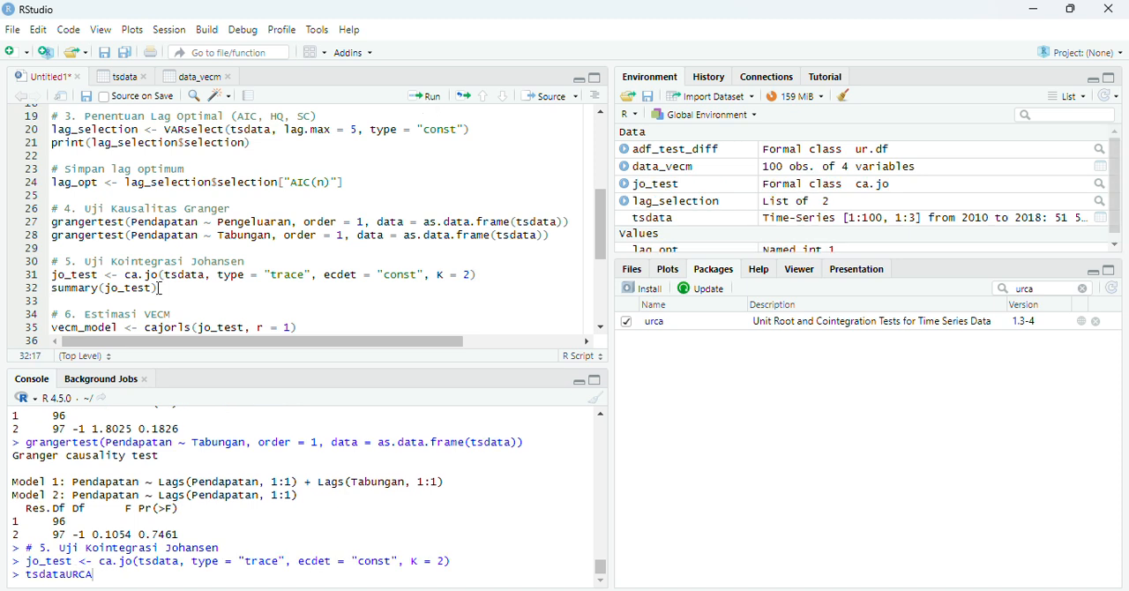
key(End)
click(431, 97)
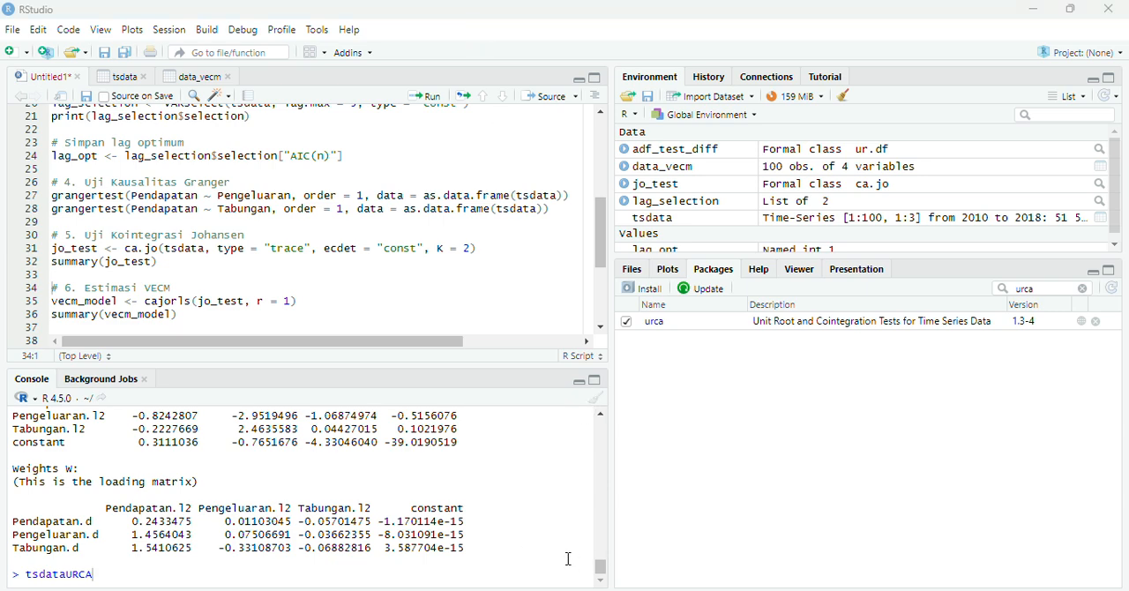
scroll(608, 568, up, 3)
scroll(608, 569, up, 1)
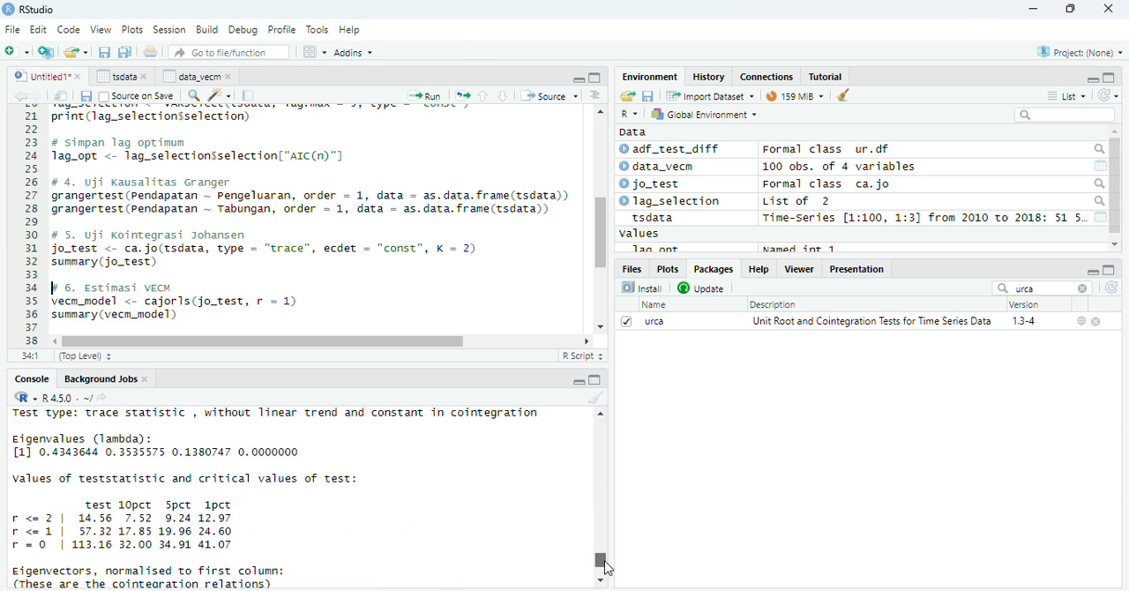
scroll(608, 568, up, 1)
scroll(608, 569, down, 2)
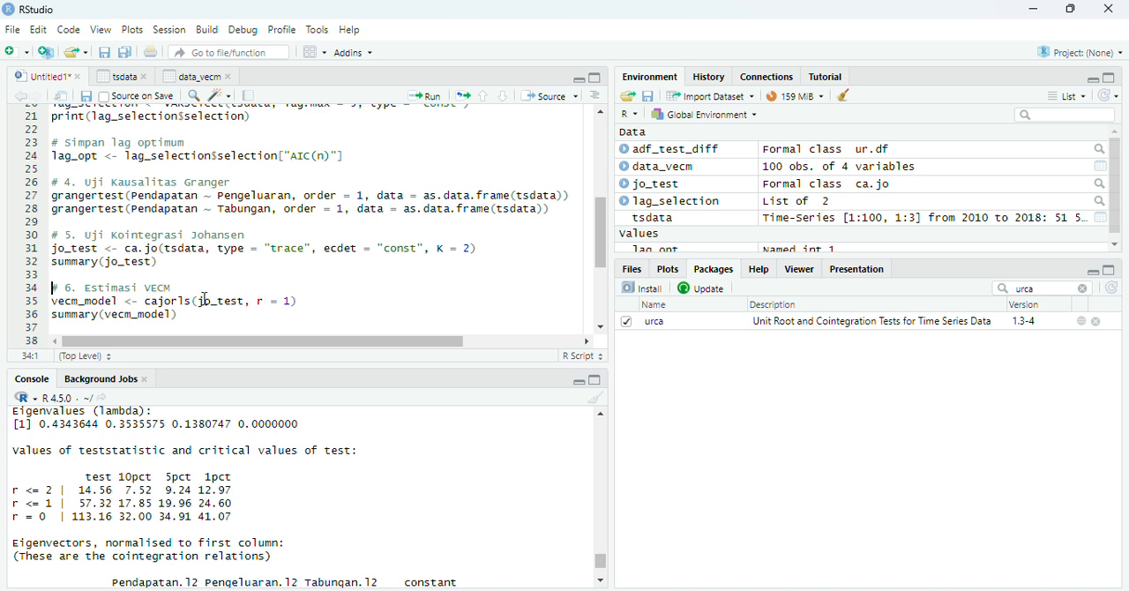
Estimate vecm_model from jo_test using cajorls with r = 1, print its summary, and create var_model using vec2var with r = 1.
click(293, 302)
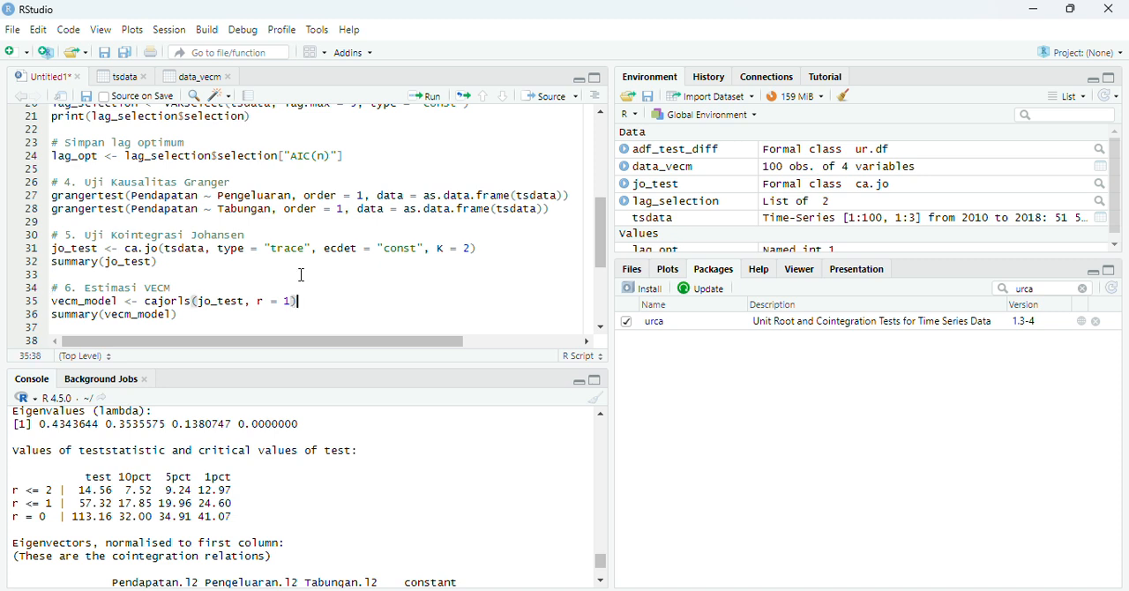
click(428, 97)
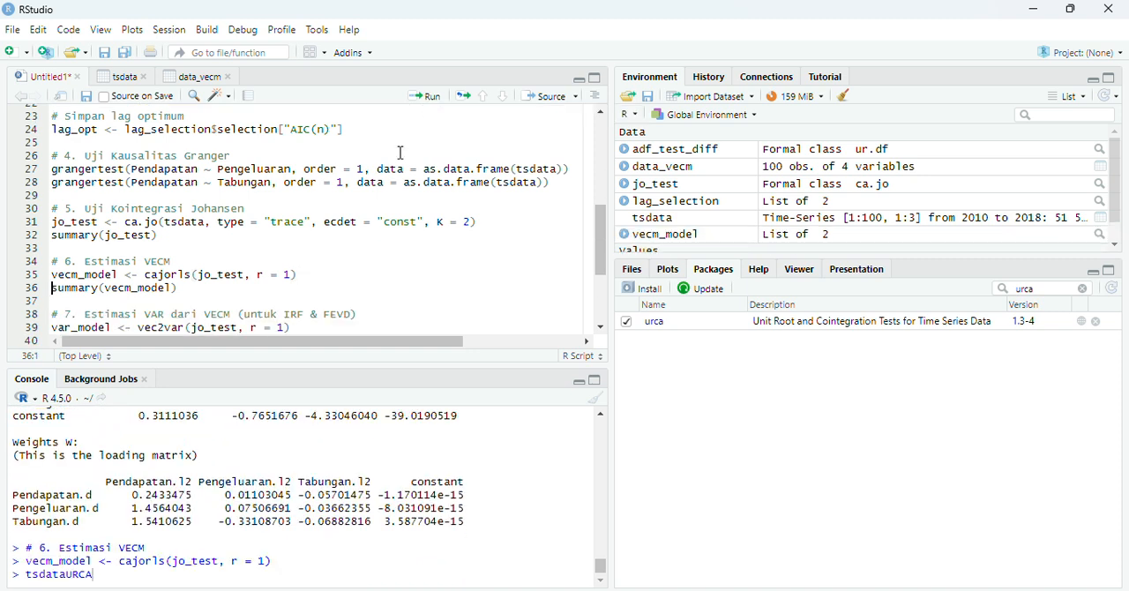
click(187, 292)
click(432, 97)
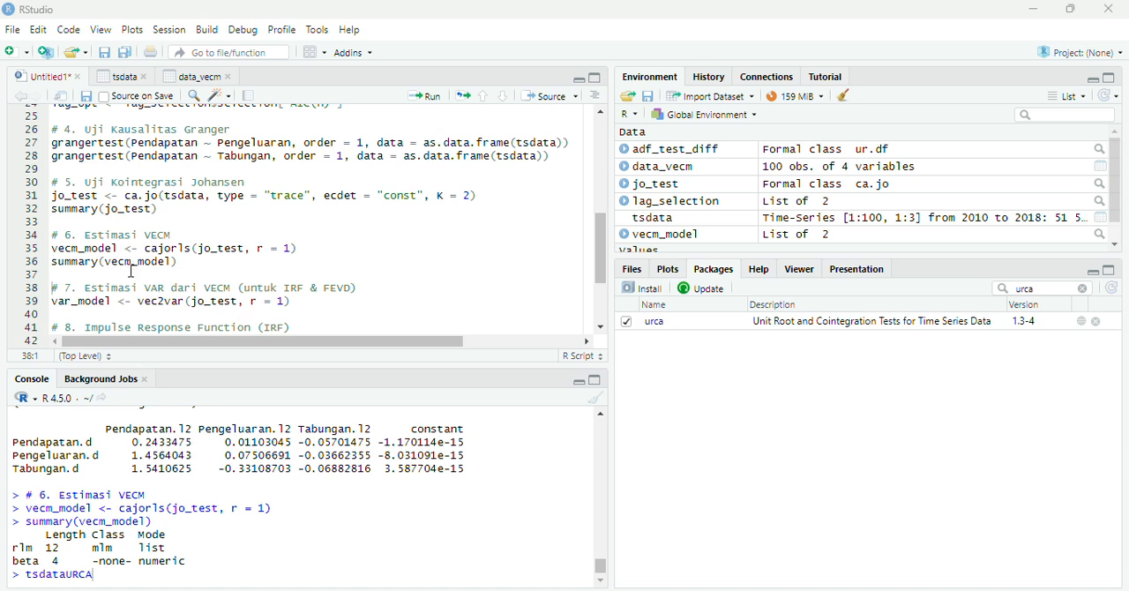
click(304, 300)
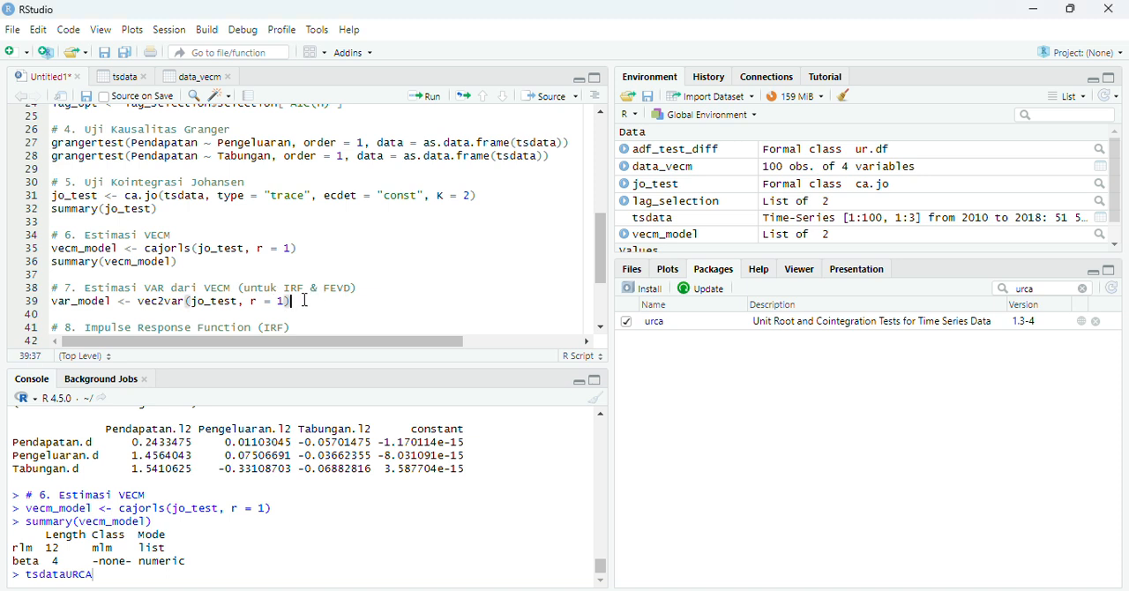
click(425, 96)
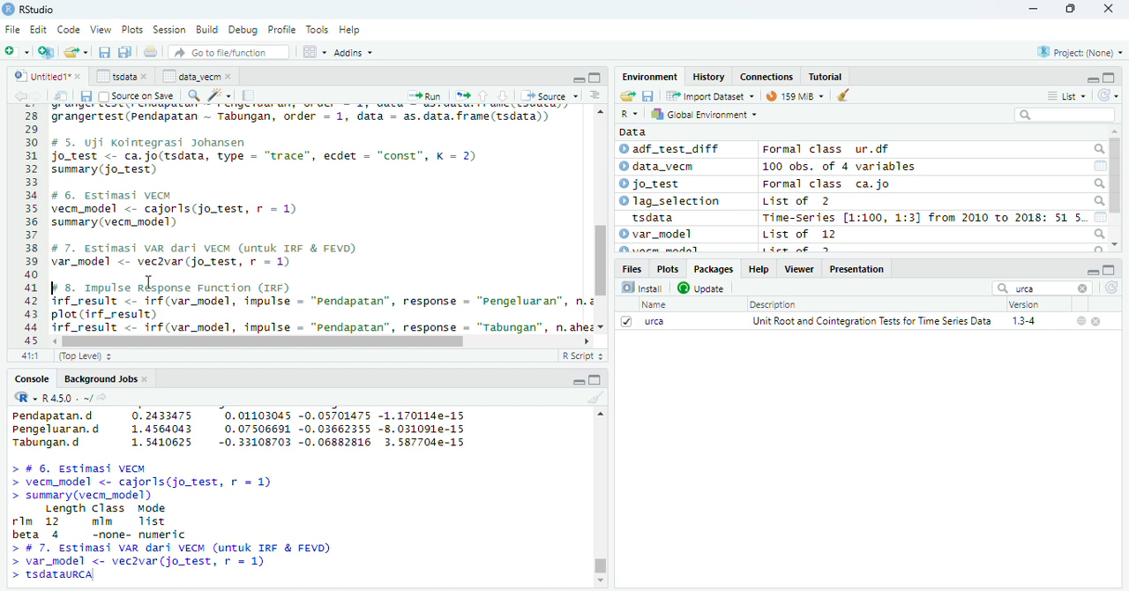
Compute and plot the impulse responses of Pengeluaran and of Tabungan to Pendapatan, with n.ahead = 10 and boot = TRUE.
drag(53, 302, 160, 314)
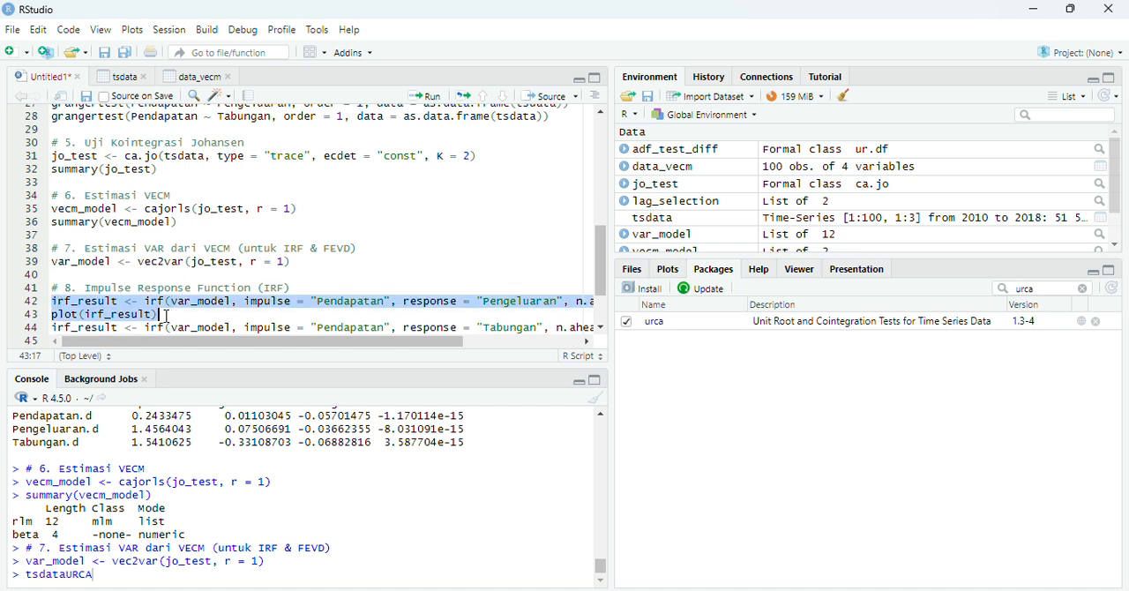
click(430, 97)
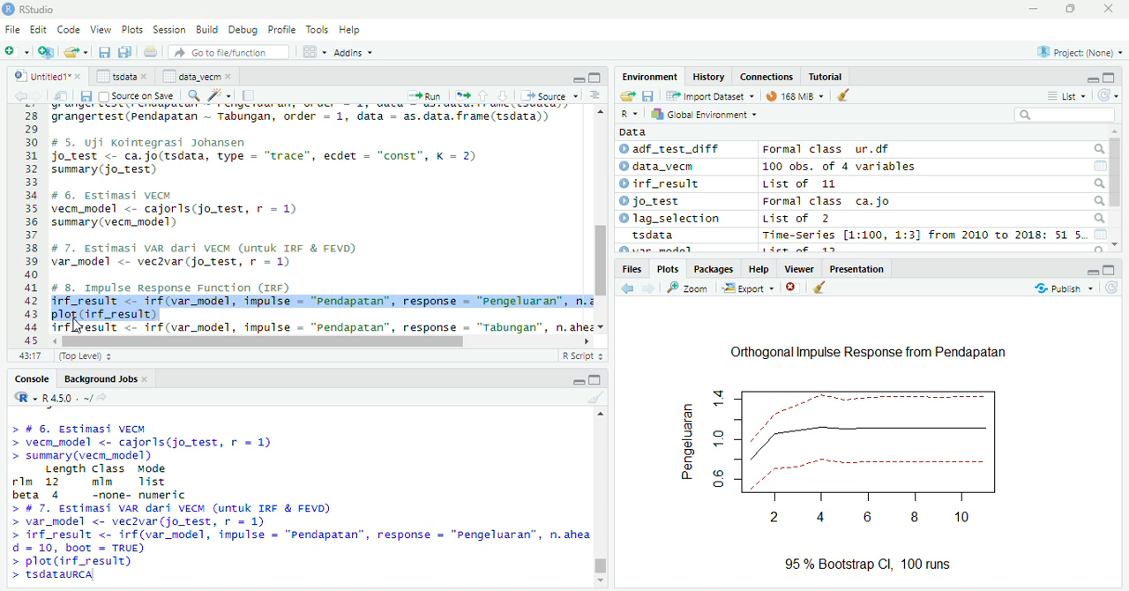
drag(55, 328, 211, 265)
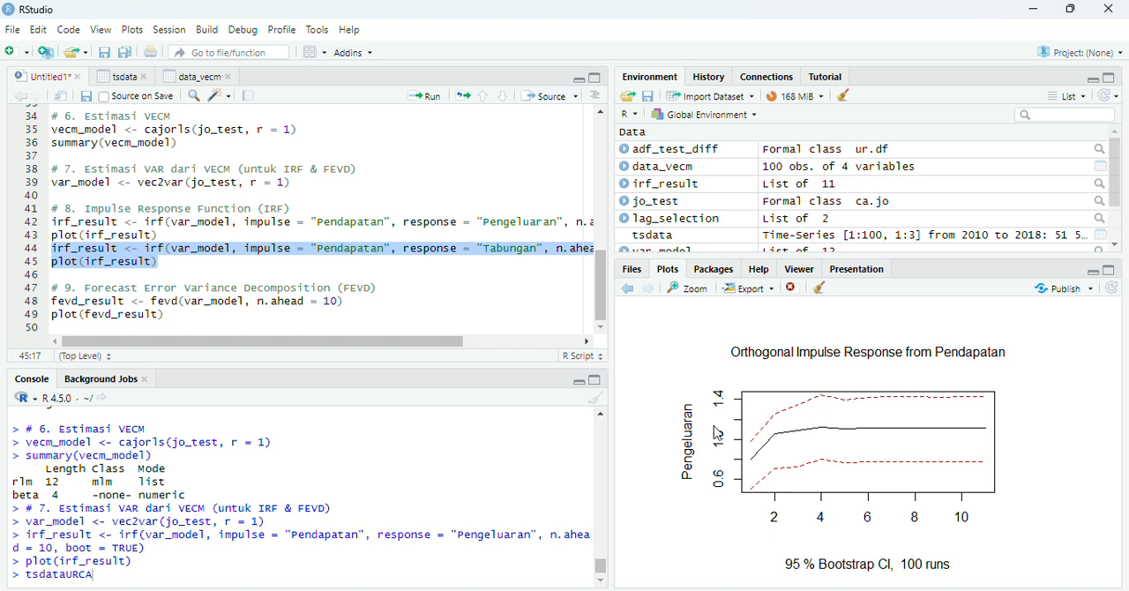
click(428, 101)
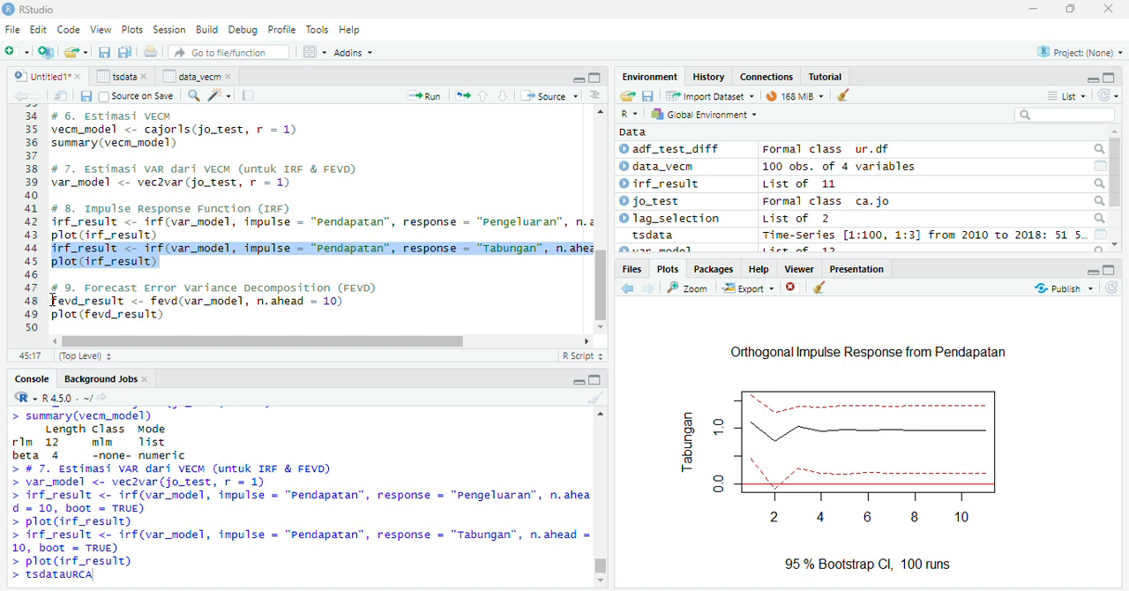
Compute fevd_result from var_model with n.ahead = 10 and plot the forecast error variance decomposition.
drag(54, 301, 388, 300)
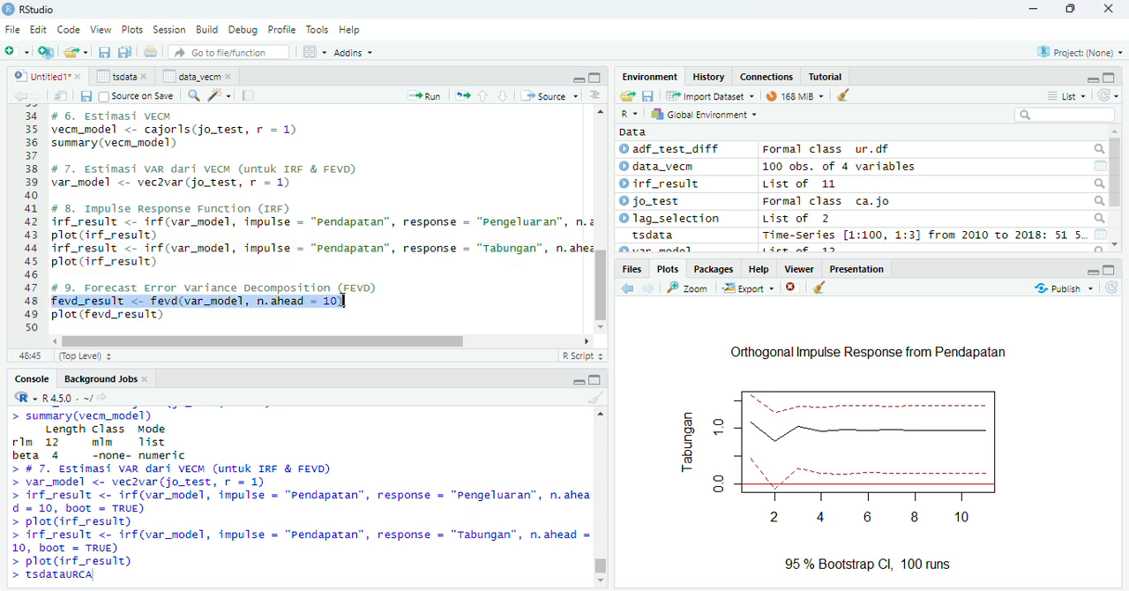
click(432, 99)
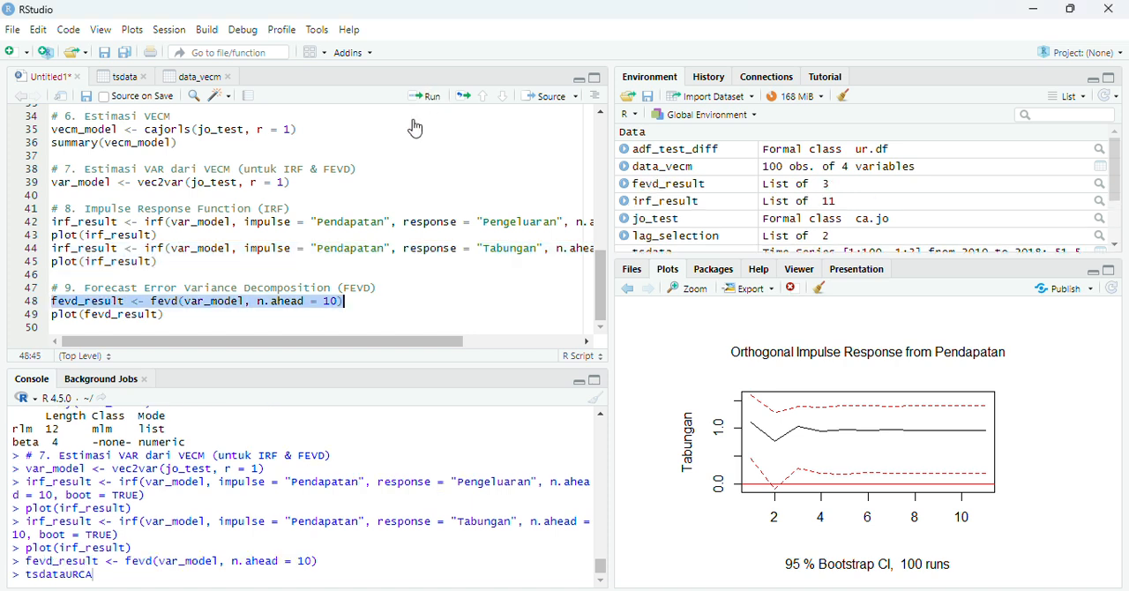
click(180, 322)
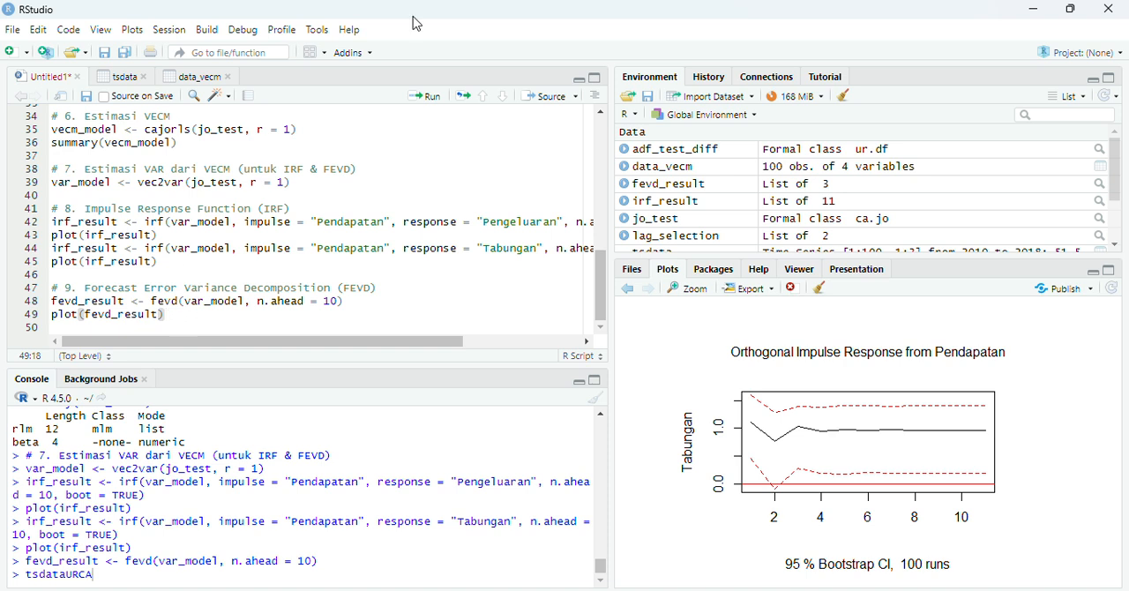
click(427, 99)
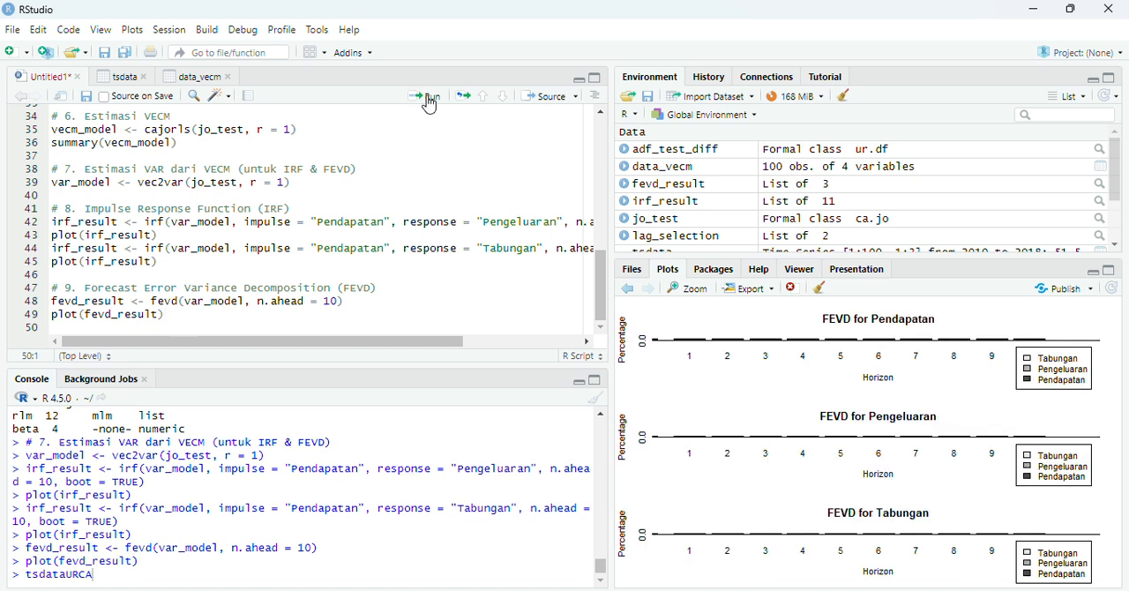